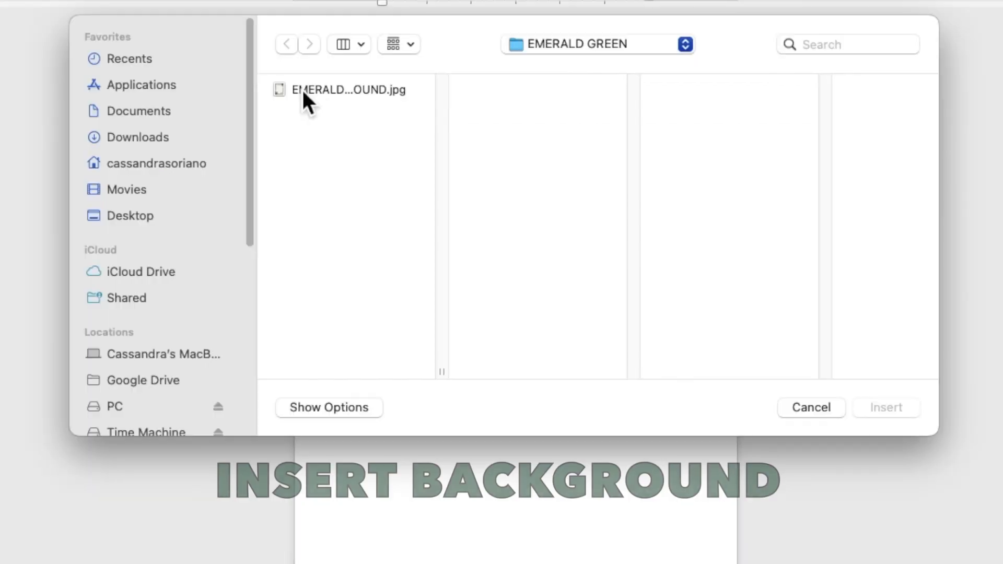
Insert the emerald green watercolor JPG behind the text, stretched to 6.98" by 4.98" to fill the page
{"action": "left_click", "coordinate": [347, 139]}
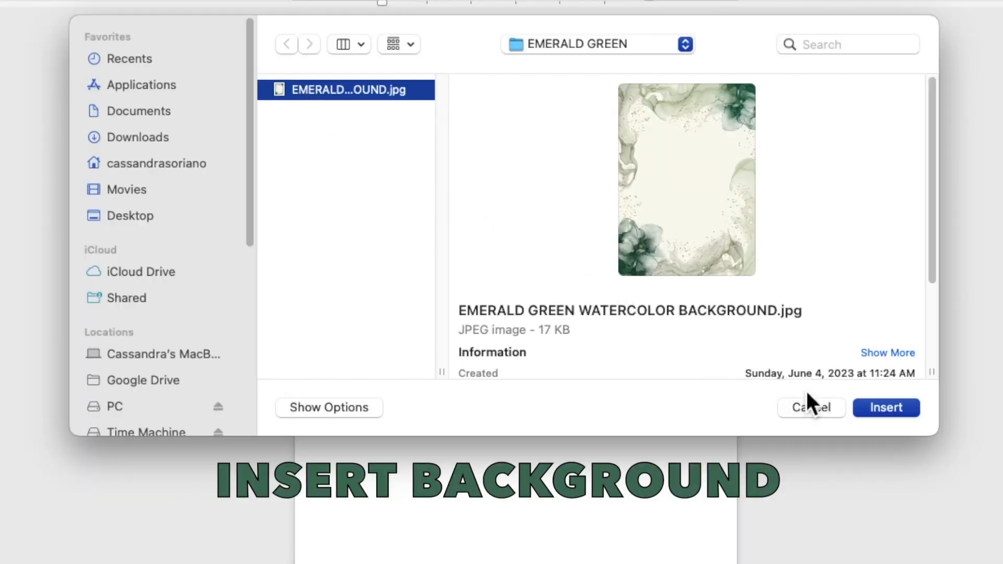
{"action": "left_click", "coordinate": [874, 412]}
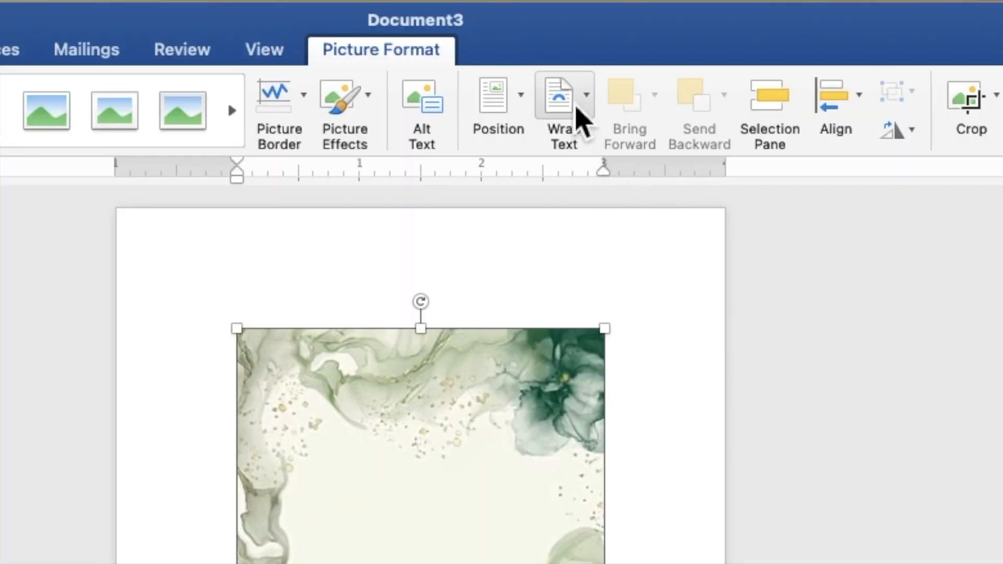
{"action": "left_click", "coordinate": [577, 107]}
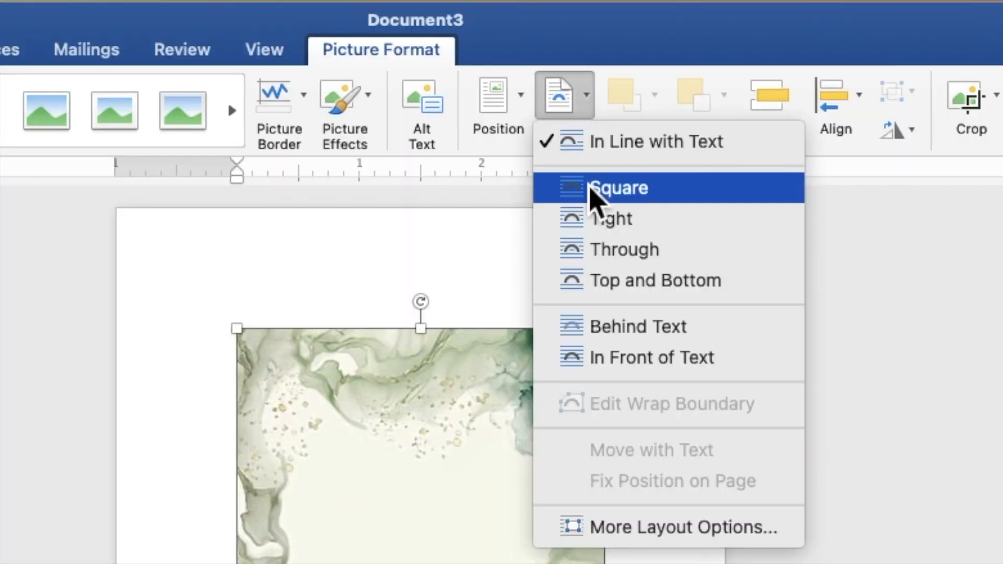
{"action": "left_click", "coordinate": [618, 337]}
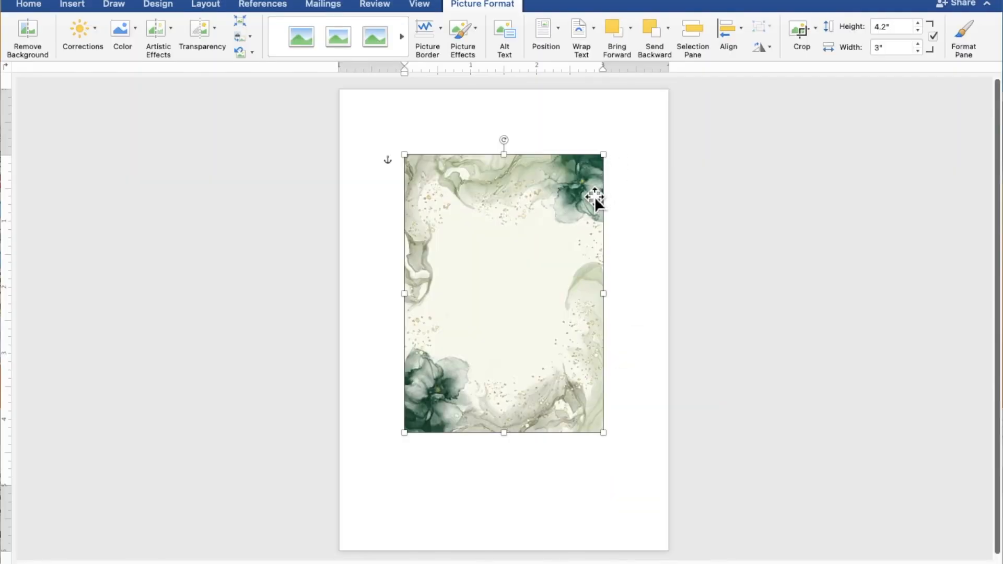
{"action": "left_click_drag", "start_coordinate": [573, 230], "coordinate": [507, 167]}
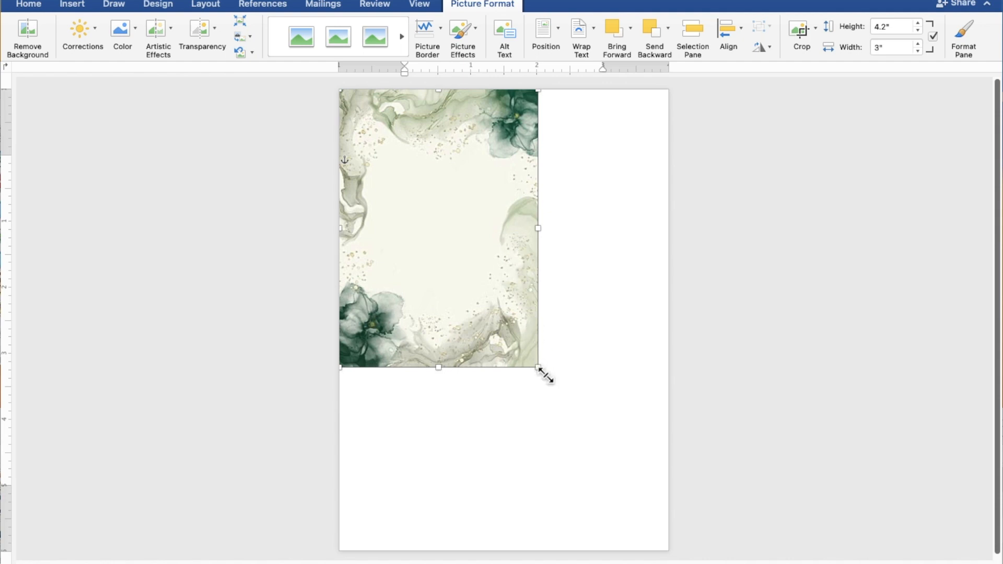
{"action": "left_click_drag", "start_coordinate": [546, 375], "coordinate": [662, 555]}
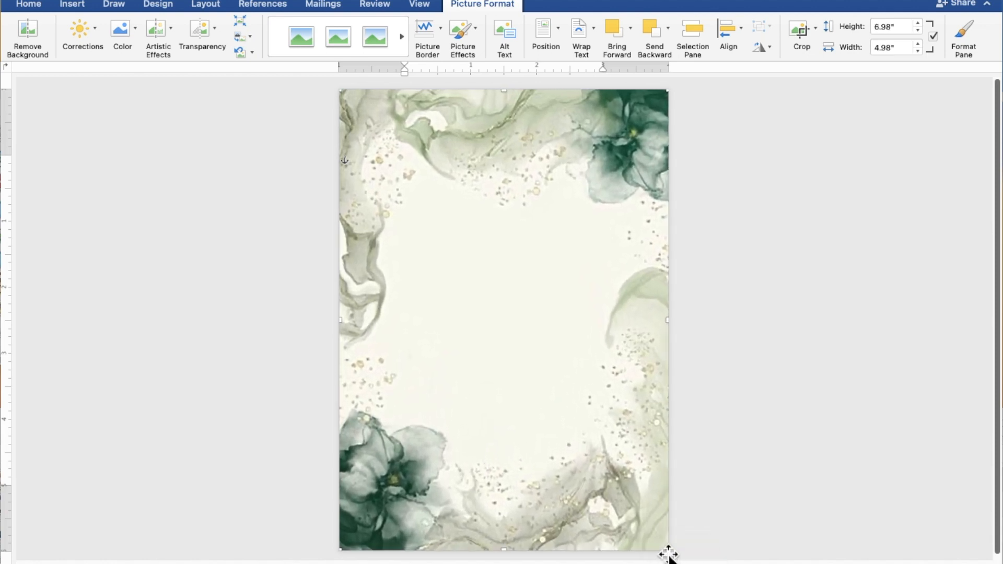
{"action": "left_click", "coordinate": [781, 434]}
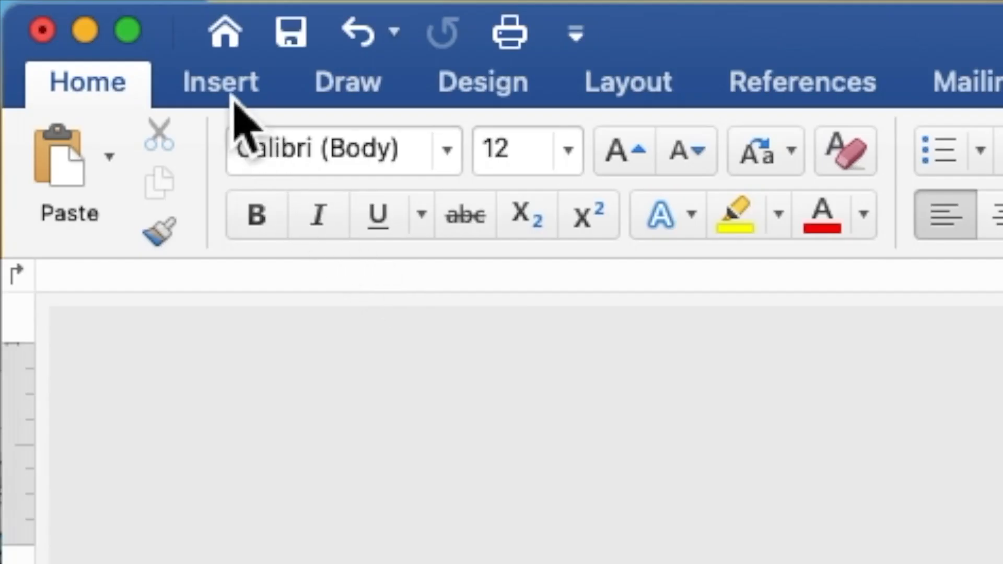
Draw a 4.14" by 4.84" rectangle over the centre of the watercolor page
{"action": "left_click", "coordinate": [230, 94]}
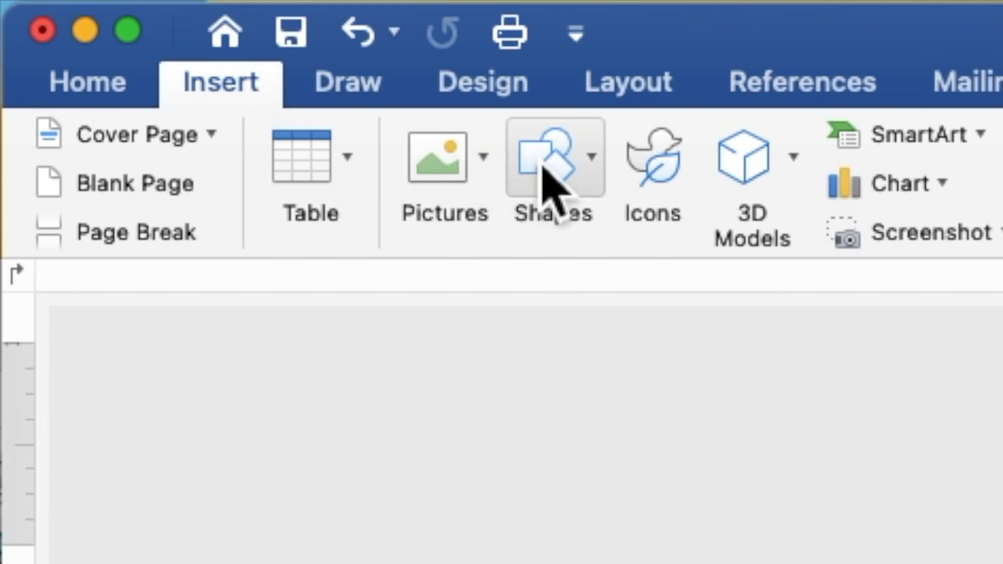
{"action": "left_click", "coordinate": [548, 179]}
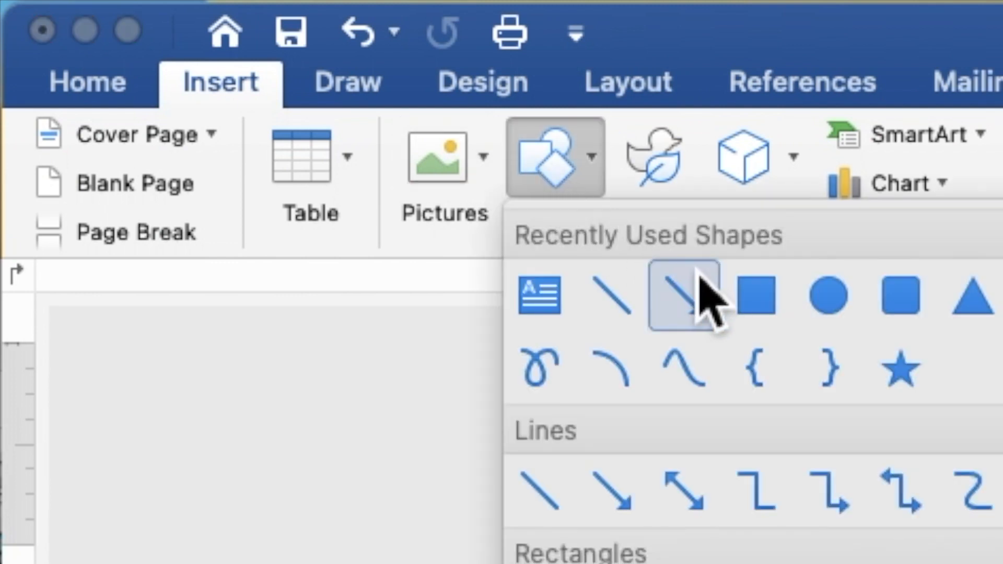
{"action": "left_click", "coordinate": [755, 305]}
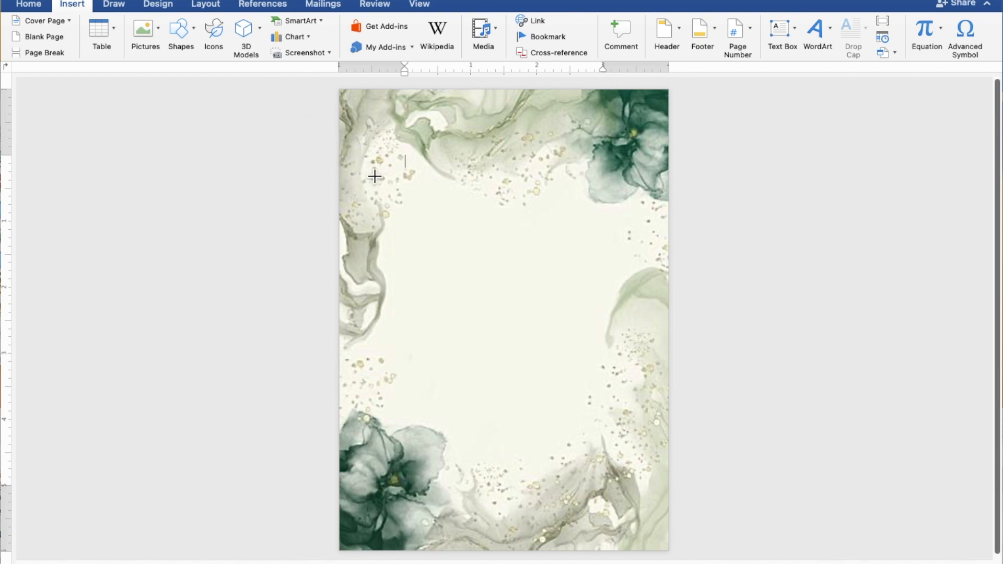
{"action": "left_click_drag", "start_coordinate": [367, 171], "coordinate": [649, 497]}
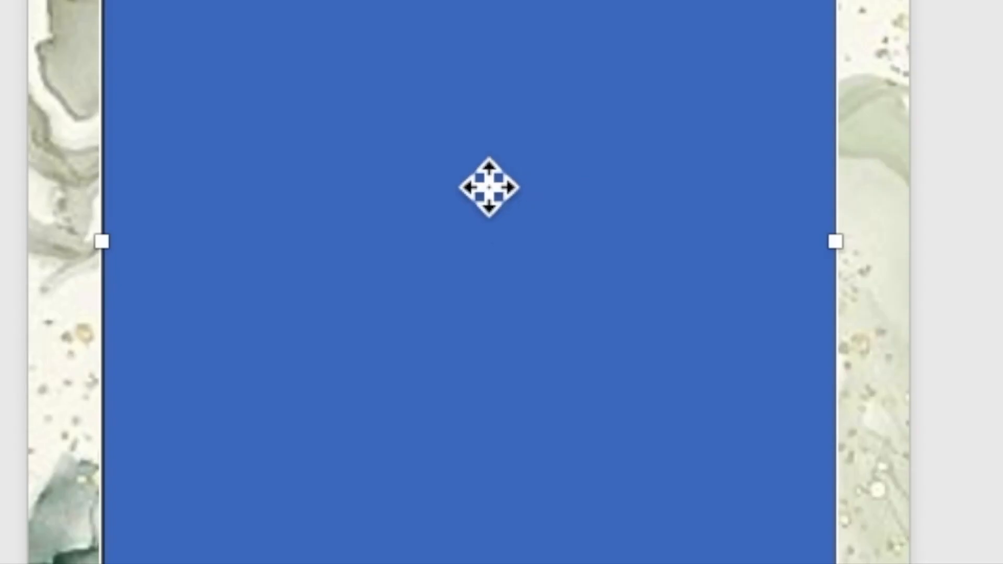
Add text to the rectangle and type TOGETHER WITH THEIR FAMILIES as its first line
{"action": "right_click", "coordinate": [507, 303]}
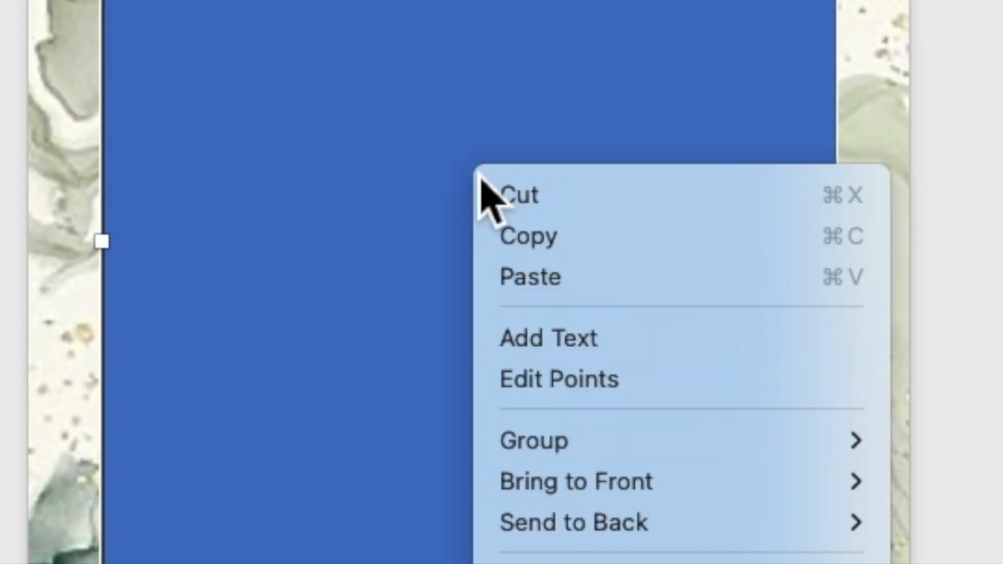
{"action": "left_click", "coordinate": [531, 342]}
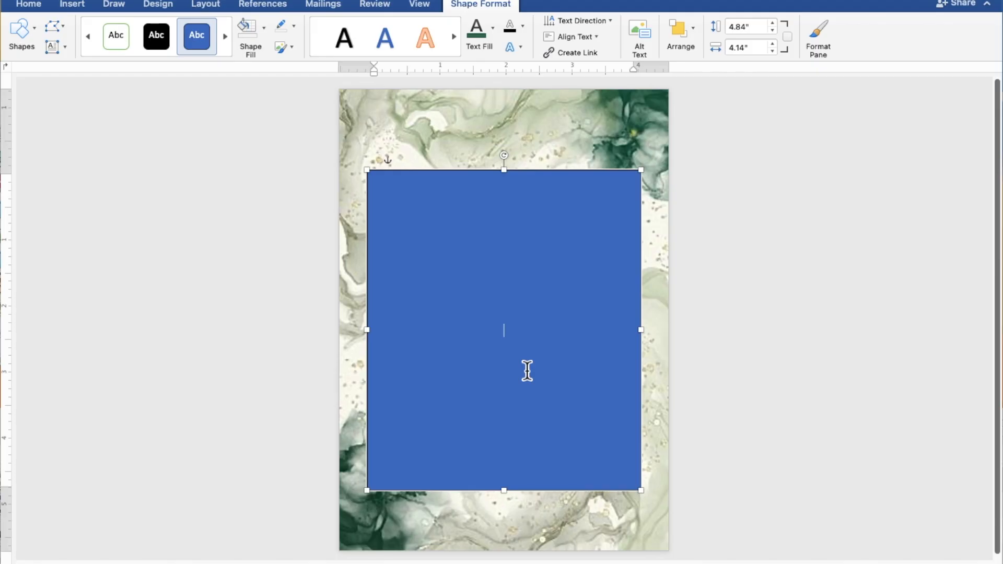
{"action": "scroll", "coordinate": [527, 371], "scroll_direction": "up", "scroll_amount": 5}
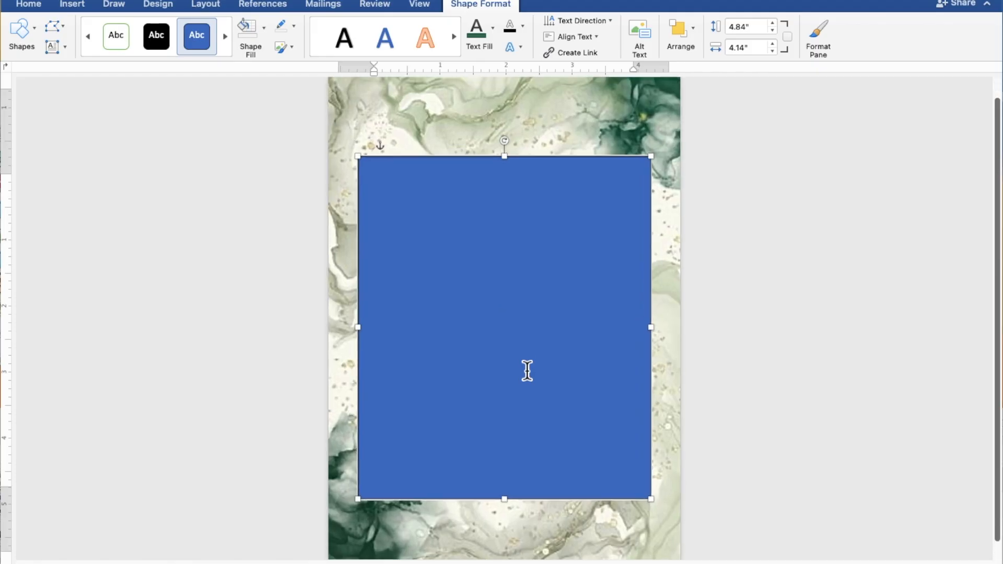
{"action": "scroll", "coordinate": [527, 371], "scroll_direction": "up", "scroll_amount": 2}
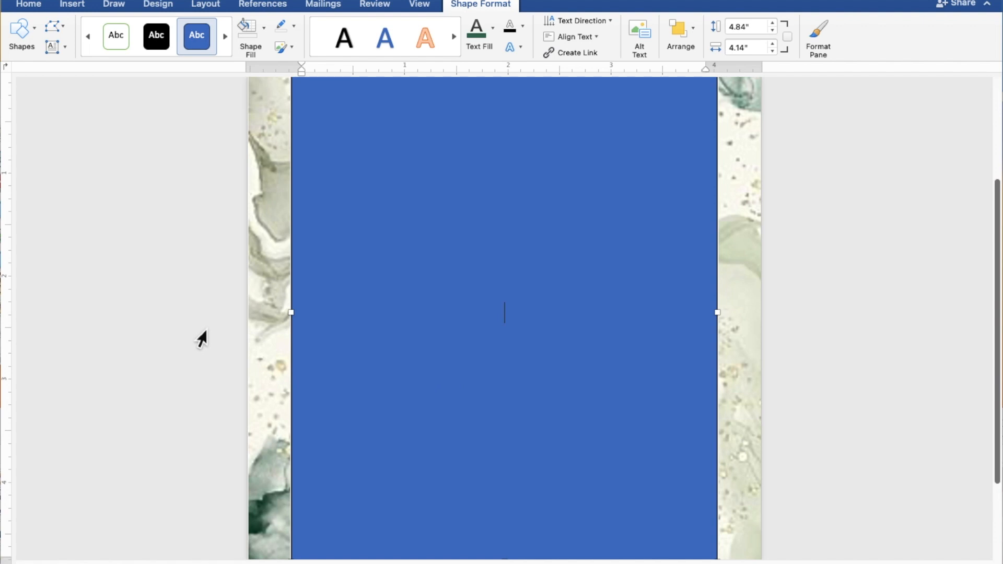
{"action": "type", "text": "TOGETHER"}
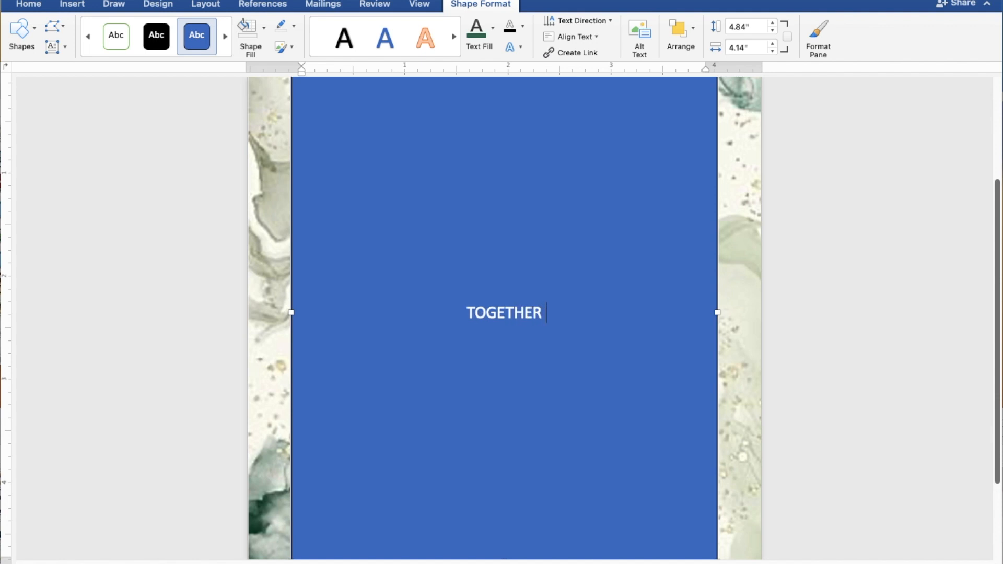
{"action": "type", "text": " WIT"}
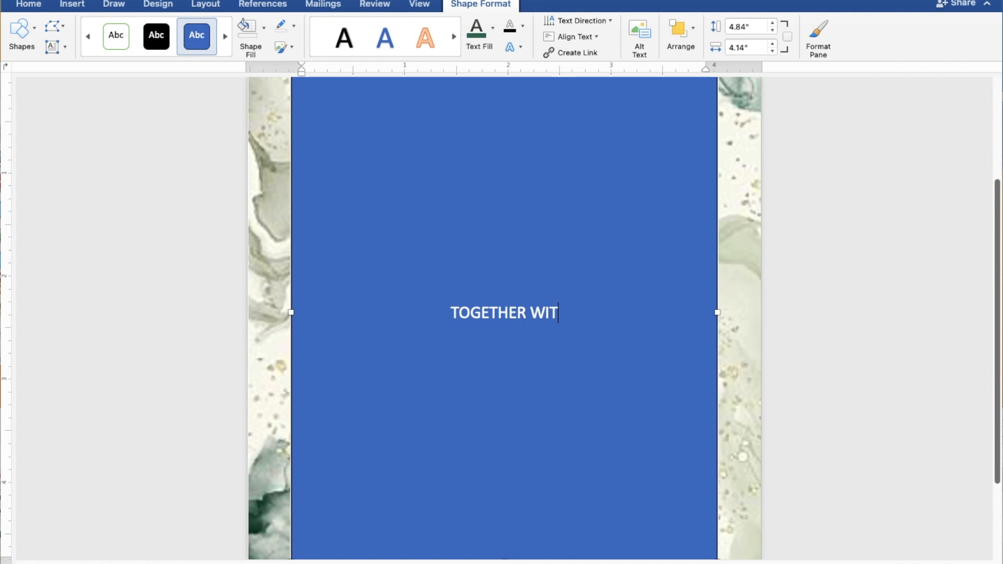
{"action": "type", "text": "H"}
{"action": "type", "text": " T"}
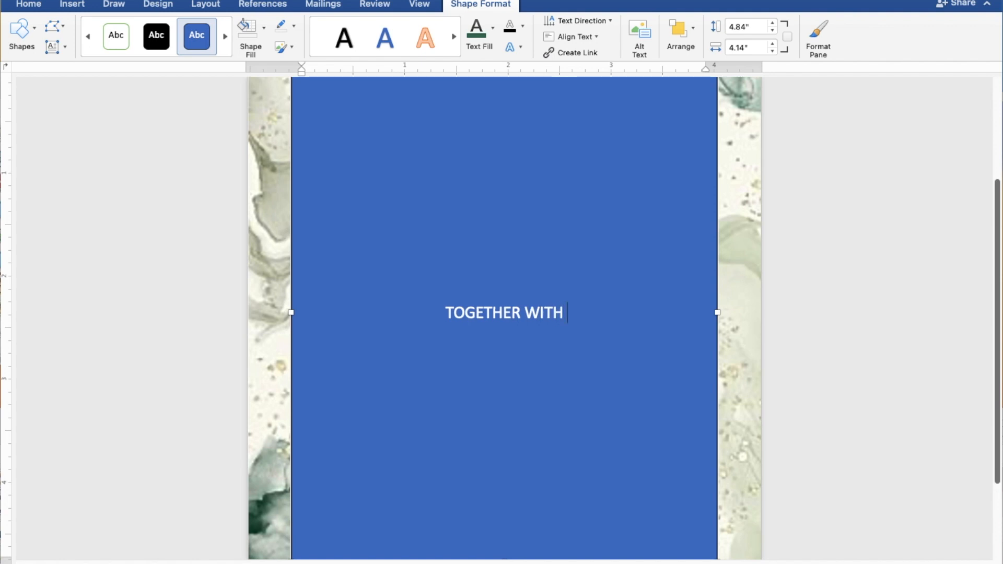
{"action": "type", "text": "HE"}
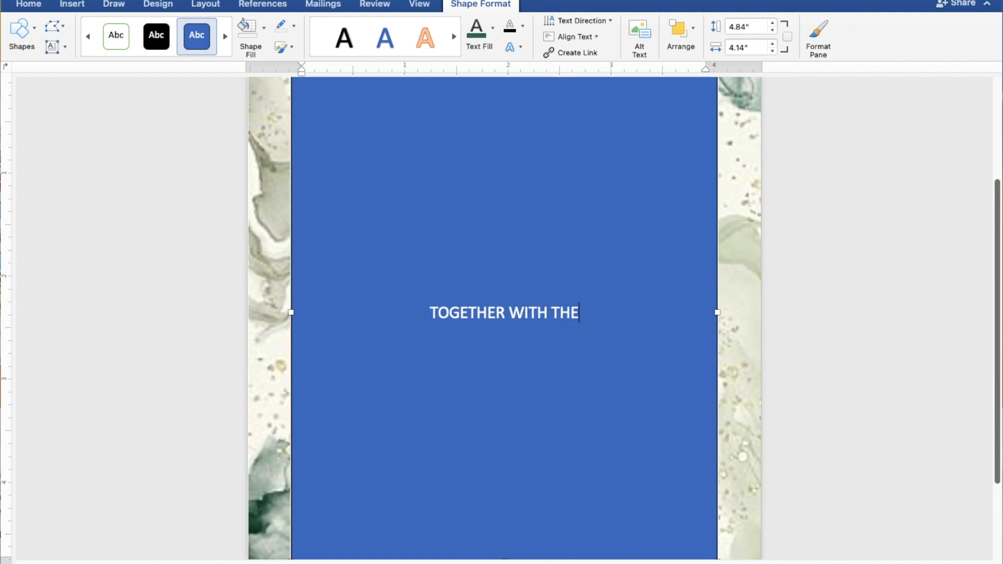
{"action": "type", "text": "IR "}
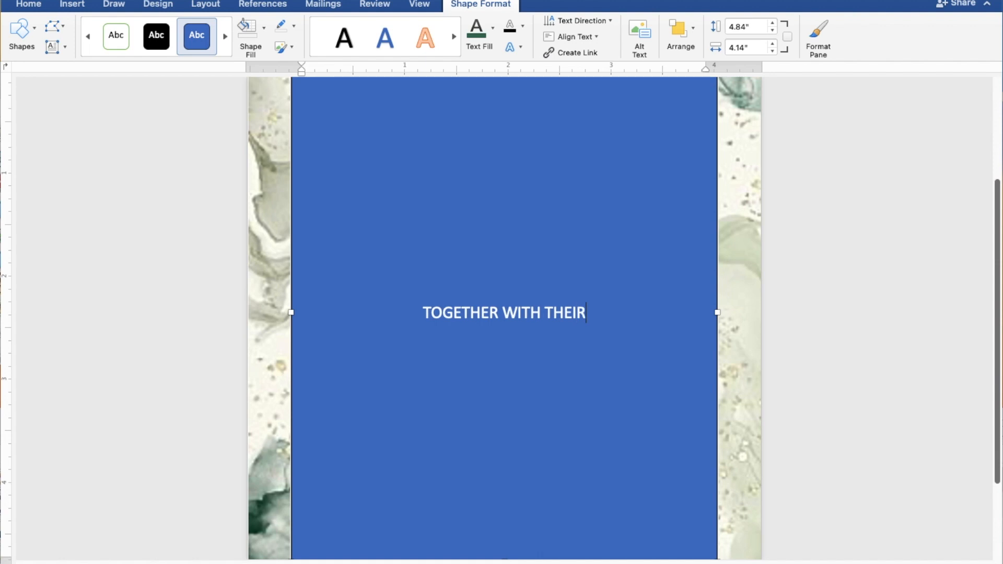
{"action": "type", "text": "FA"}
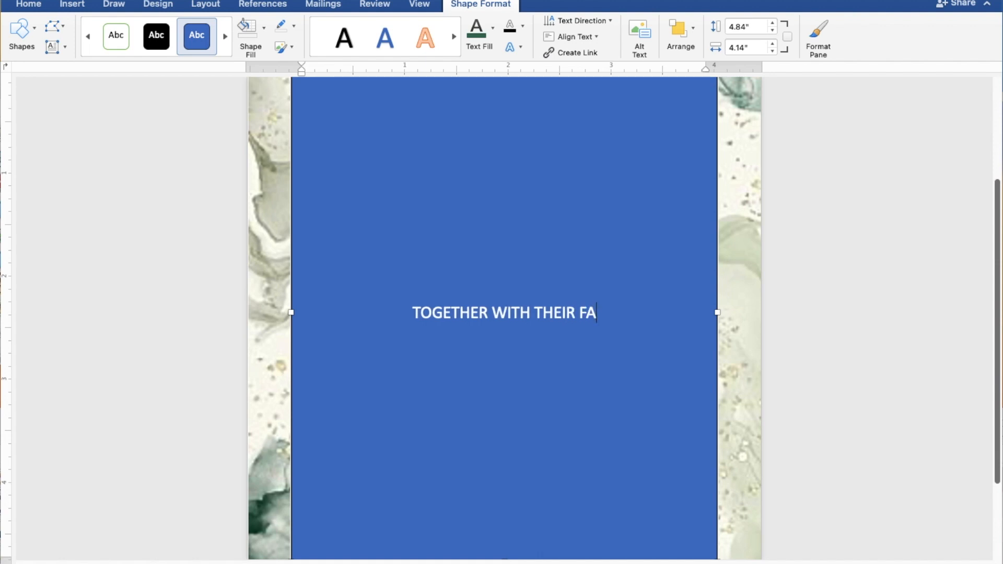
{"action": "type", "text": "MIL"}
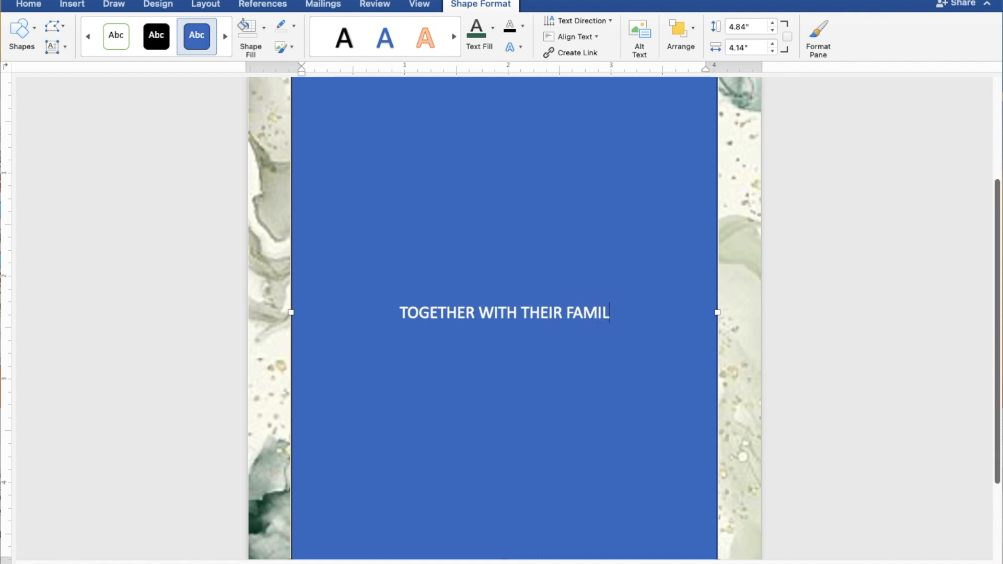
{"action": "type", "text": "IES"}
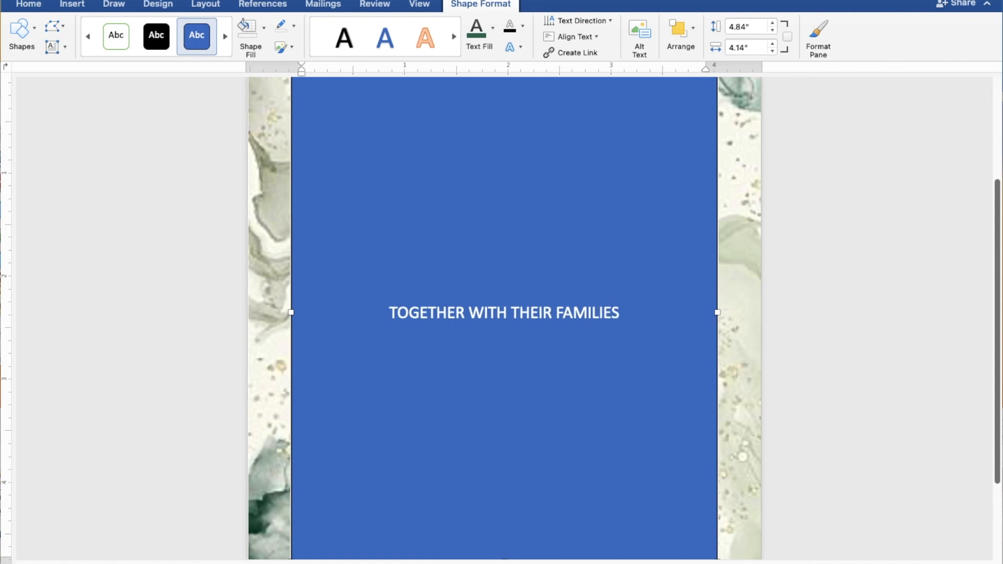
After a blank line, add the groom's and bride's names on separate lines joined by AND
{"action": "key", "text": "Return"}
{"action": "key", "text": "Return"}
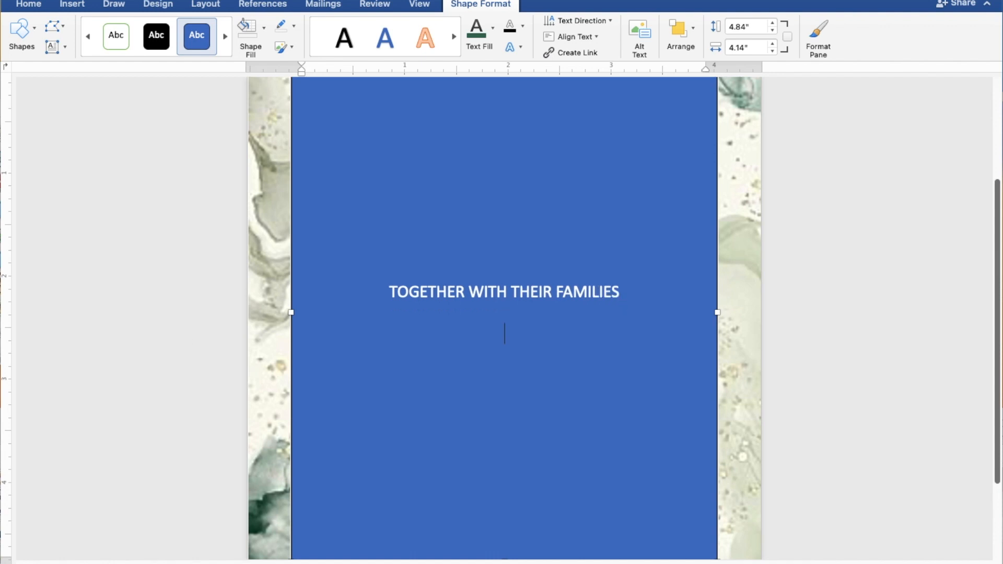
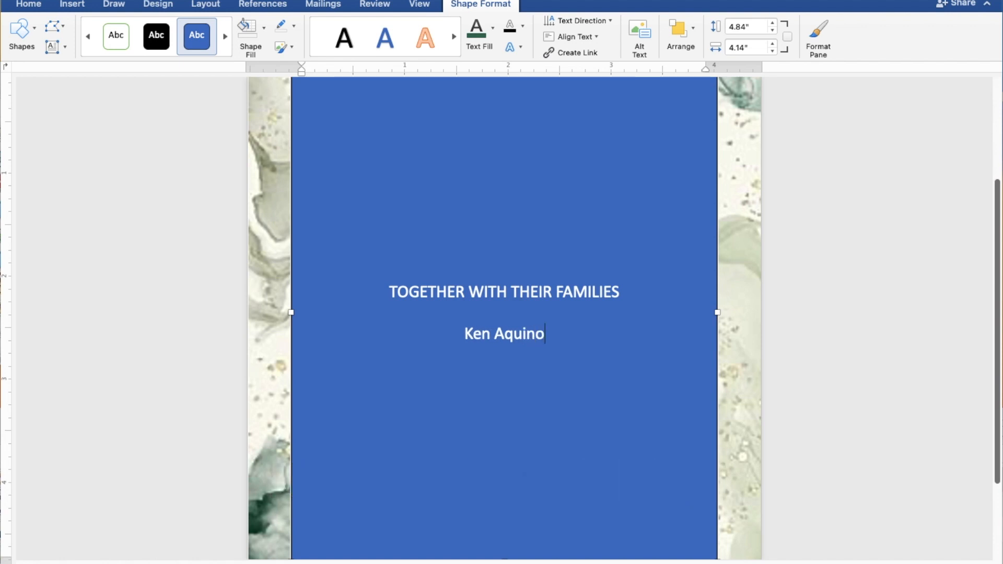
{"action": "key", "text": "Return"}
{"action": "type", "text": "AND"}
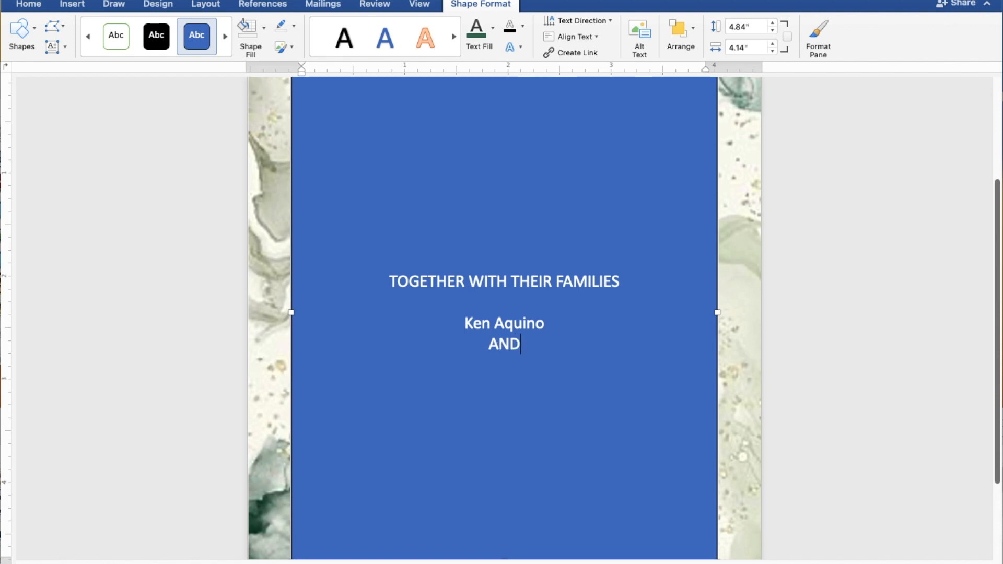
{"action": "key", "text": "Return"}
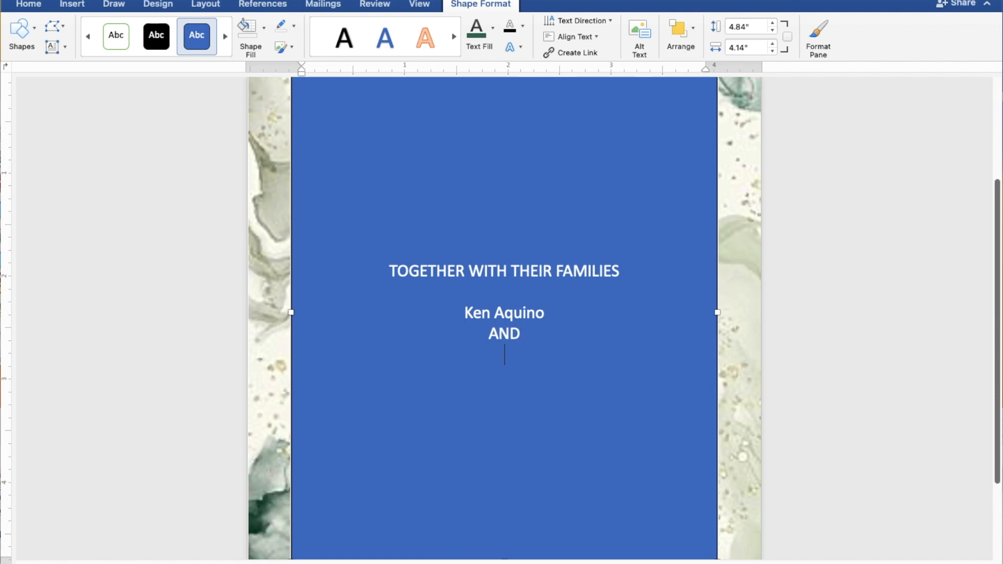
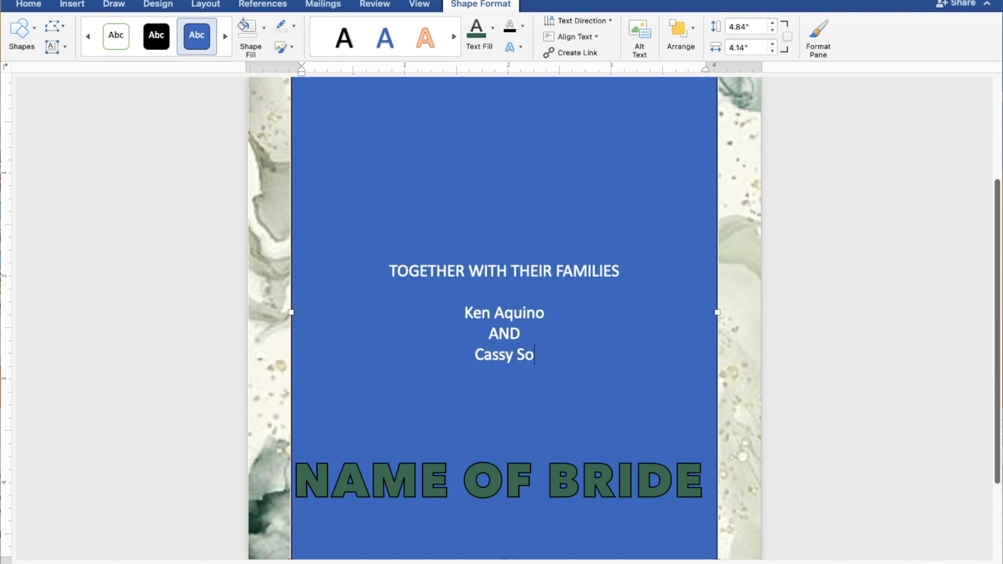
After a blank line, add REQUEST THE PLEASURE OF YOUR PRESENCE and AS THEY JOYFULLY UNITE IN MARRIAGE
{"action": "key", "text": "Return"}
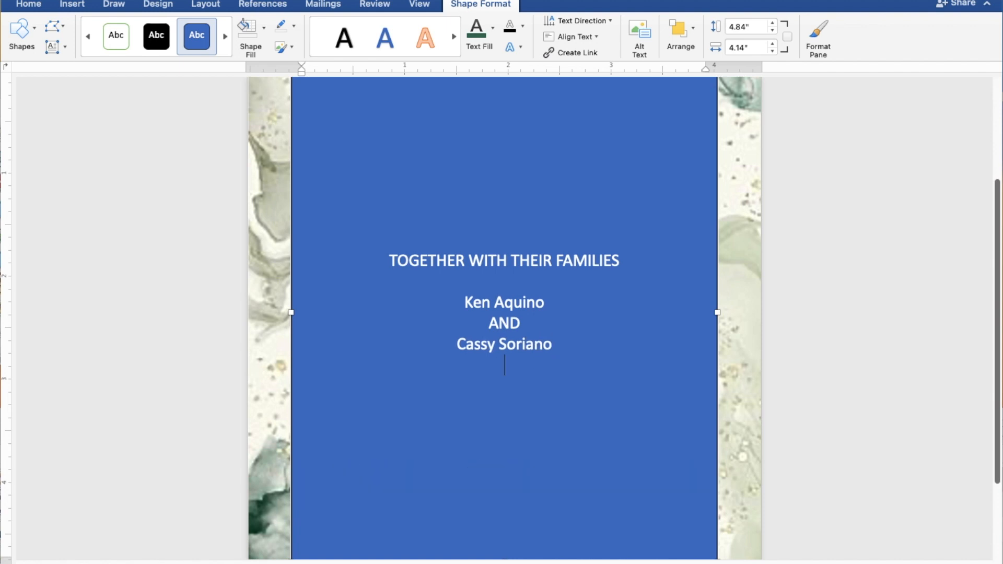
{"action": "key", "text": "Return"}
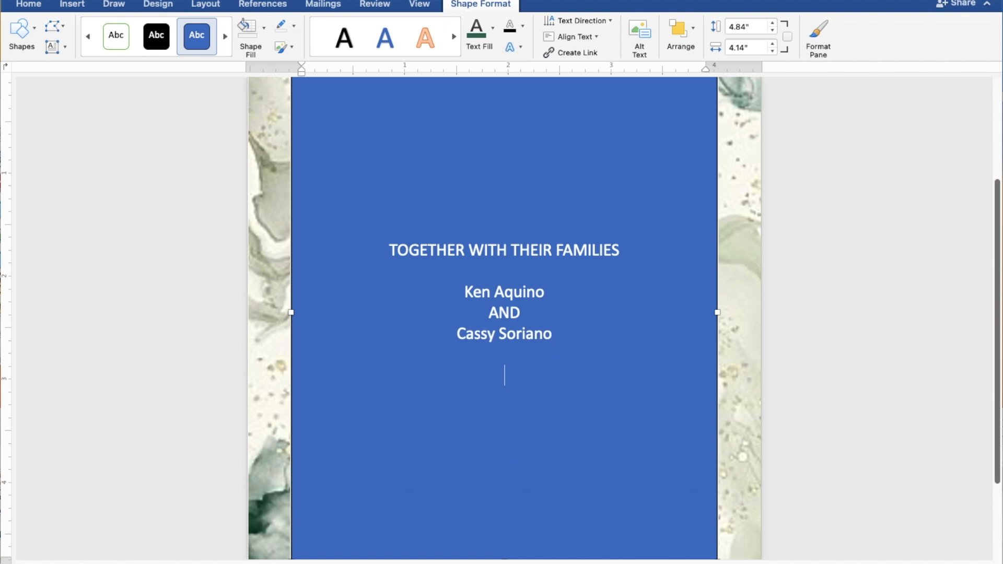
{"action": "type", "text": "REQUEST"}
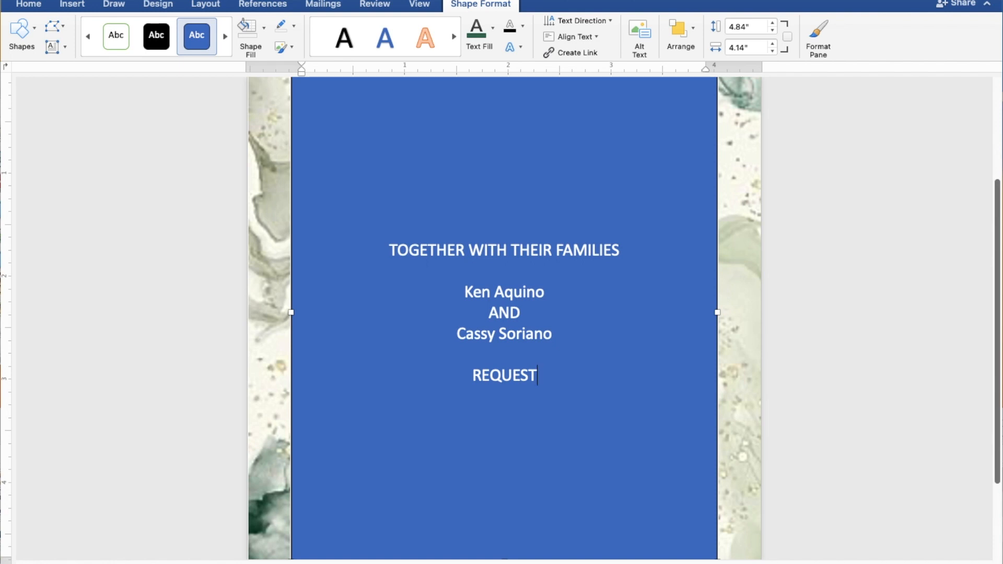
{"action": "type", "text": " TH"}
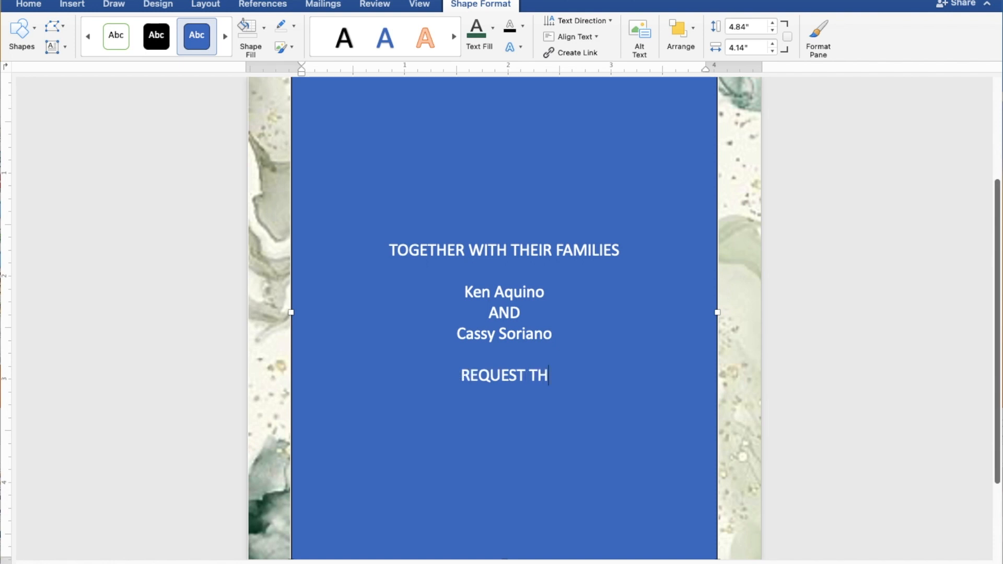
{"action": "type", "text": "E PLEASURE"}
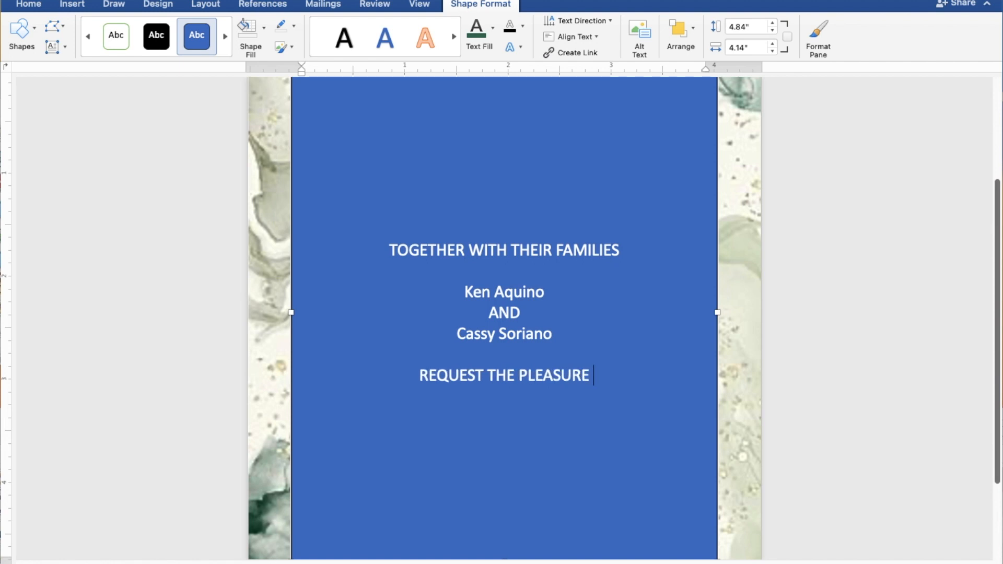
{"action": "type", "text": " OF "}
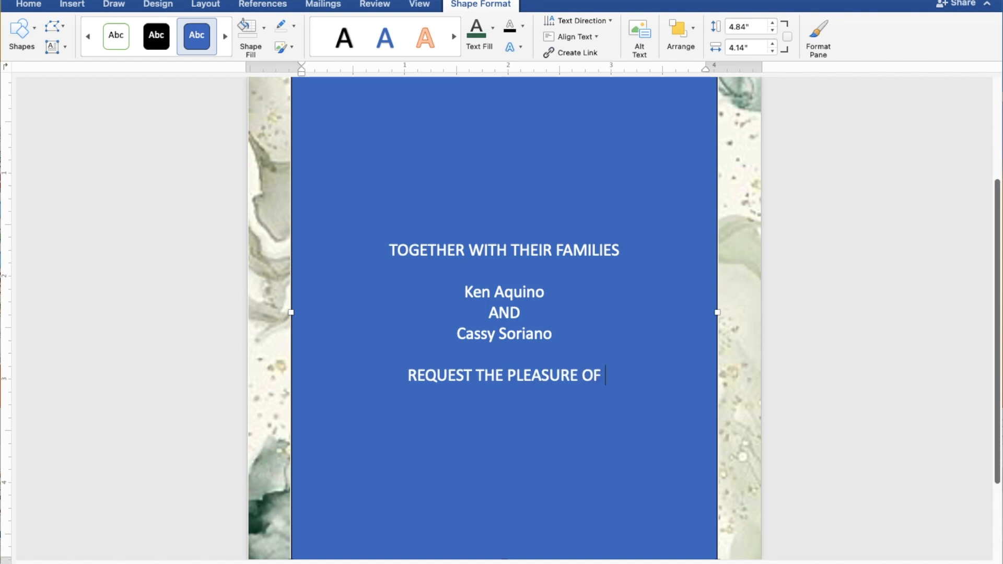
{"action": "type", "text": "YOU"}
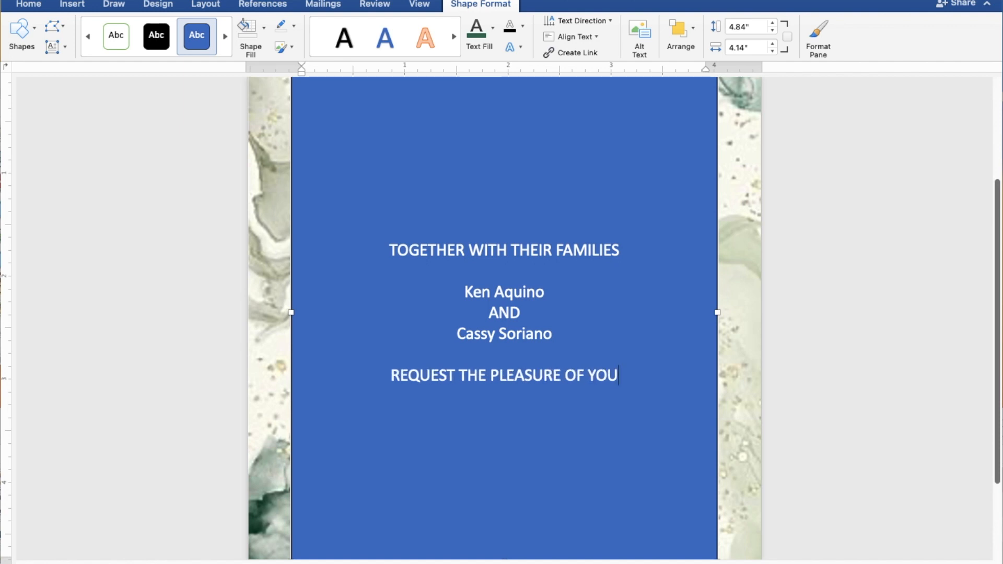
{"action": "type", "text": "R"}
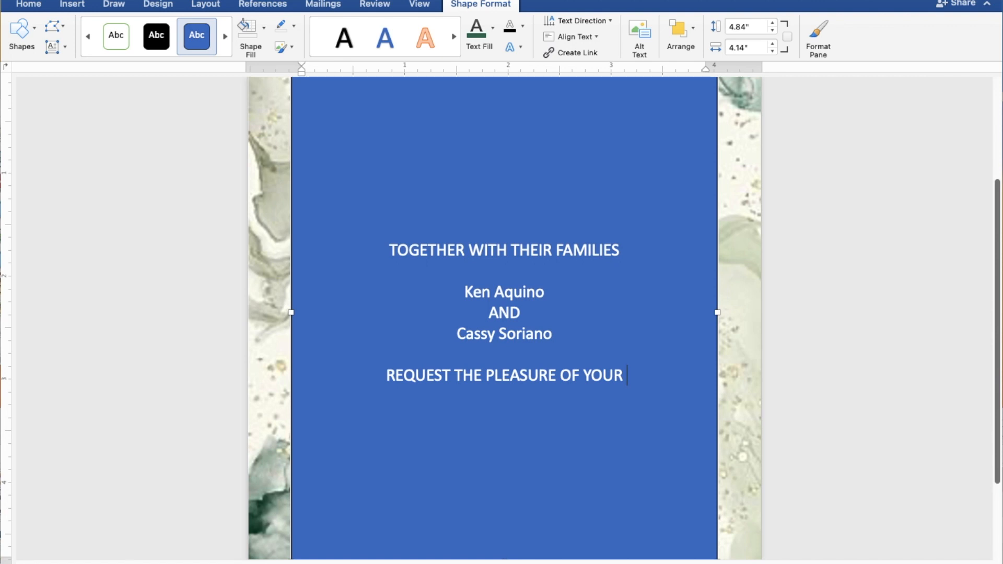
{"action": "type", "text": " PRE"}
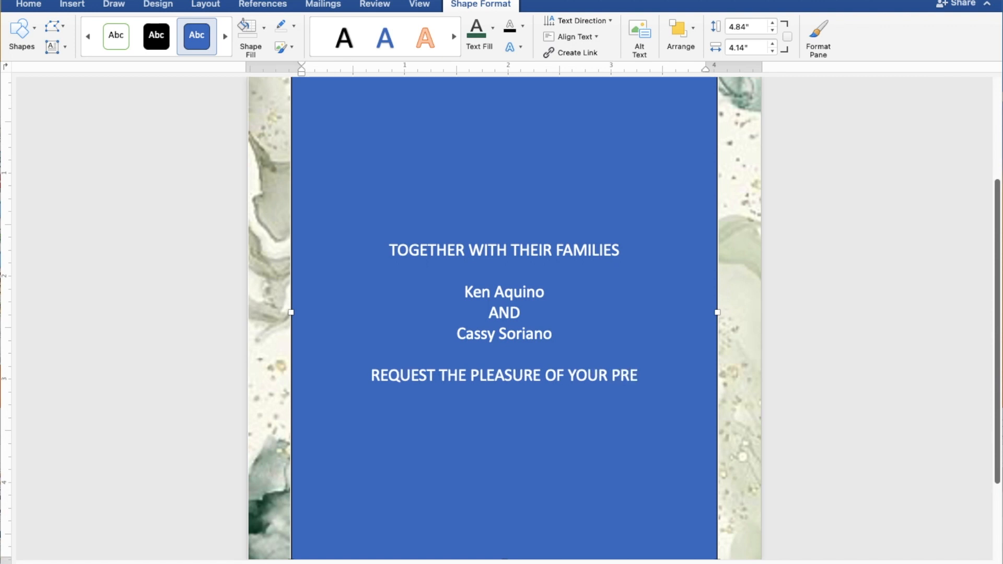
{"action": "type", "text": "SEN"}
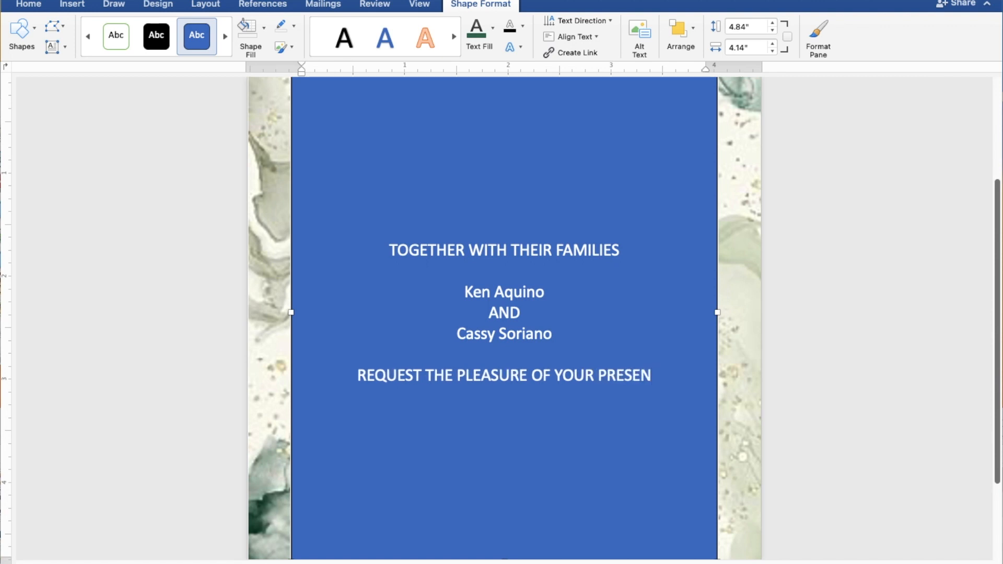
{"action": "type", "text": "CE"}
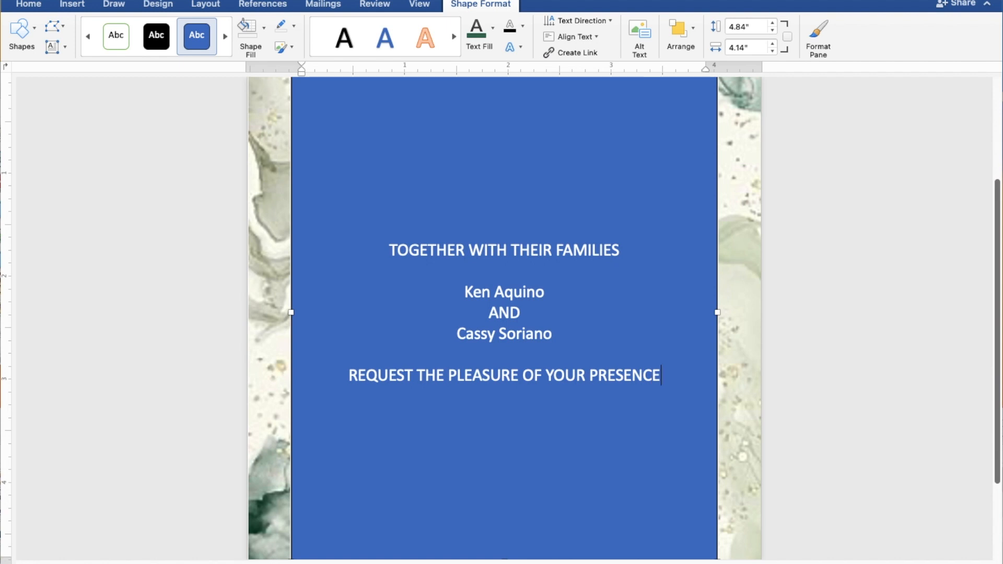
{"action": "key", "text": "Return"}
{"action": "type", "text": "A"}
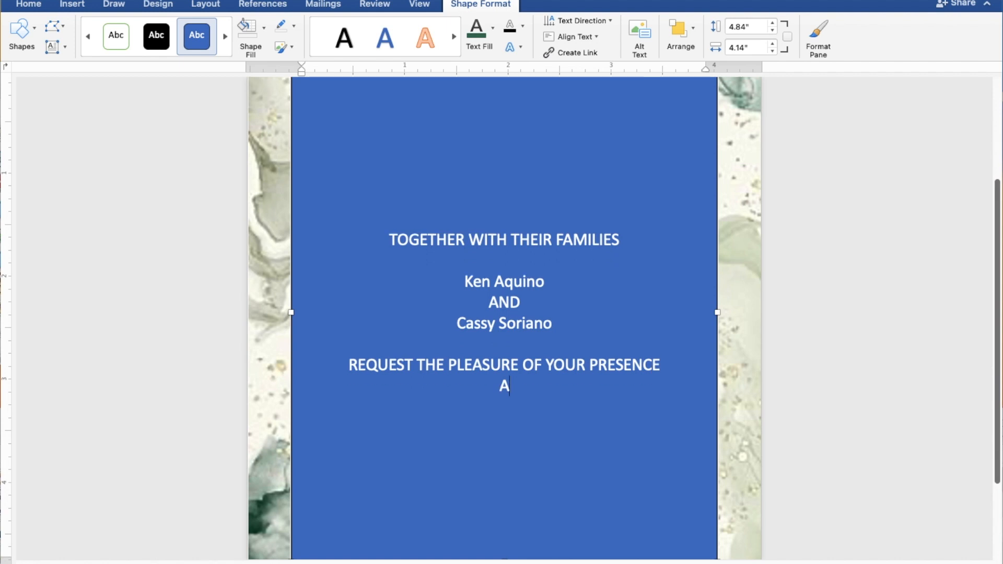
{"action": "type", "text": "S THEY JO"}
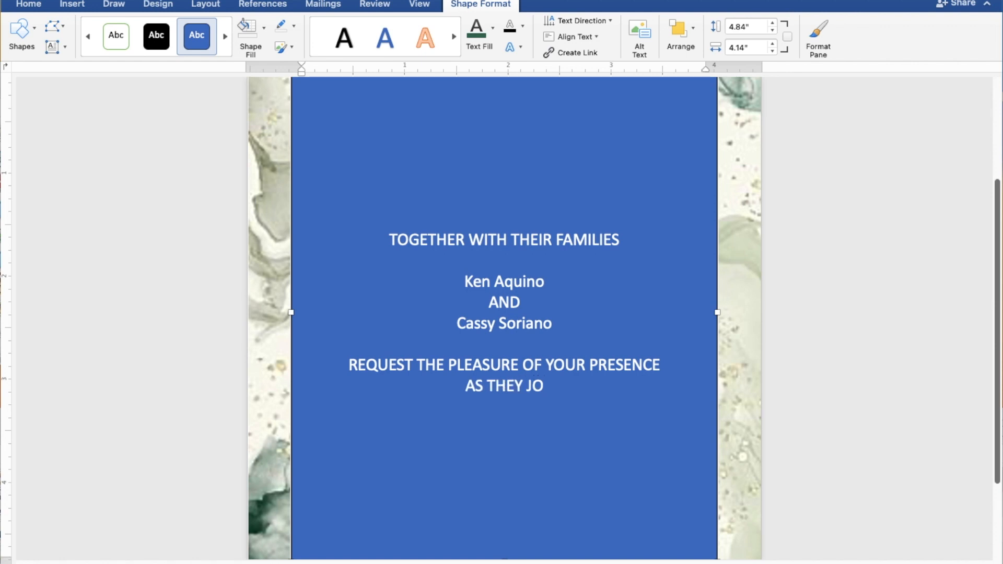
{"action": "type", "text": "YF"}
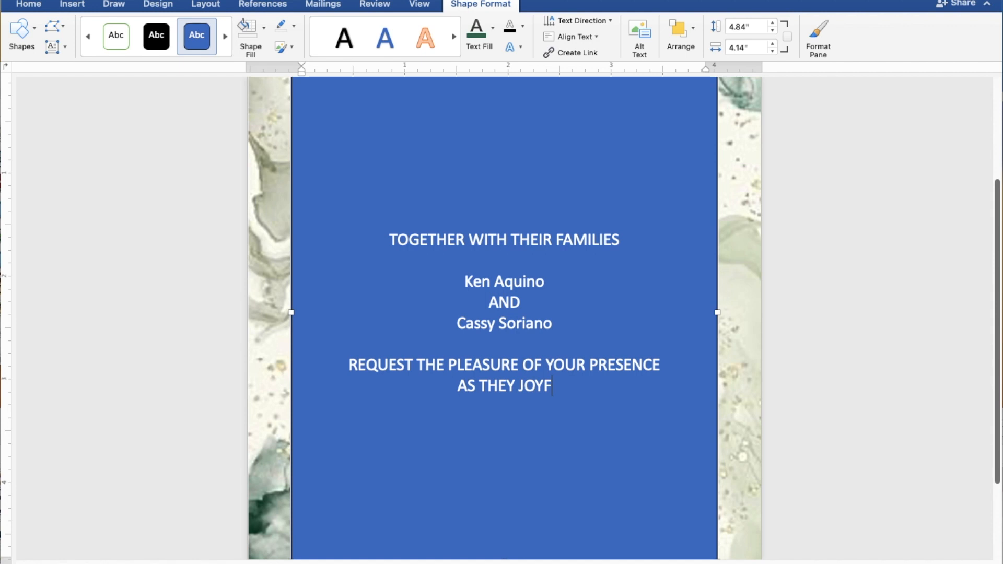
{"action": "type", "text": "ULL"}
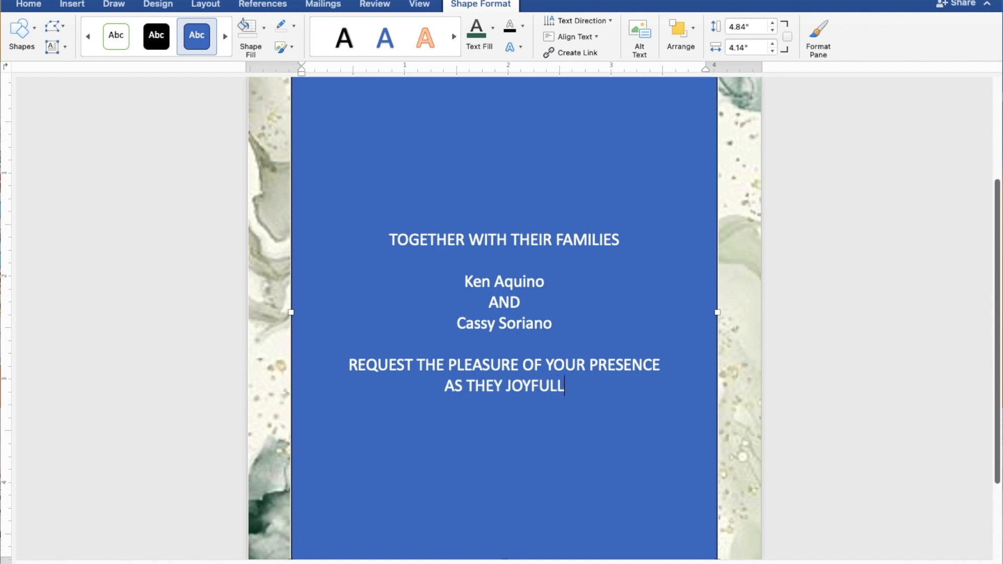
{"action": "type", "text": "Y U"}
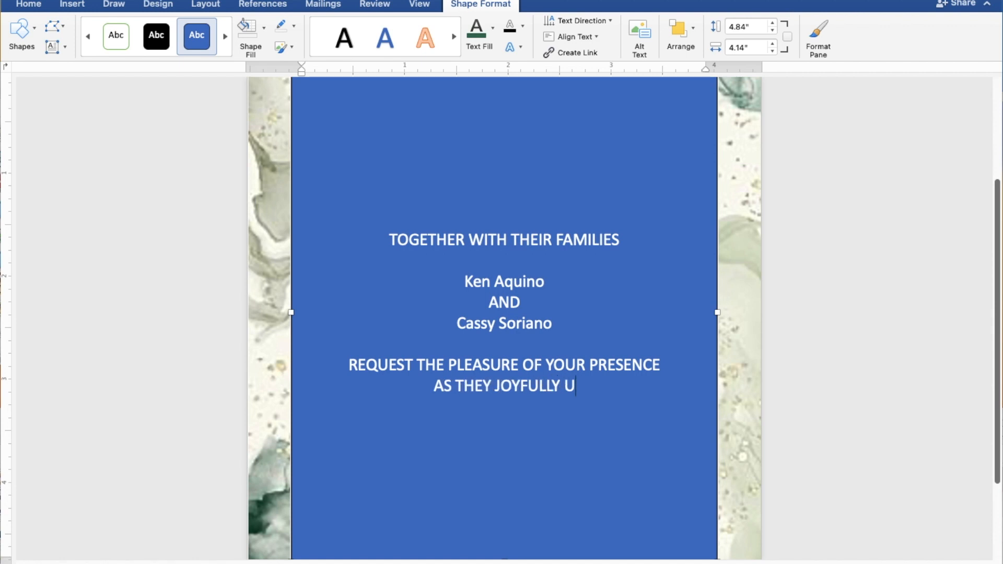
{"action": "type", "text": "NI"}
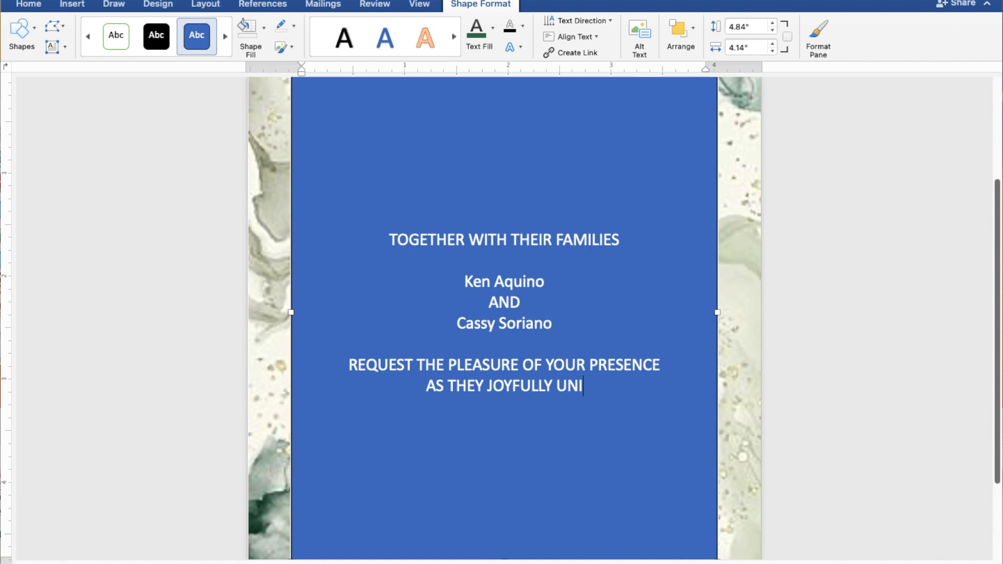
{"action": "type", "text": "TE"}
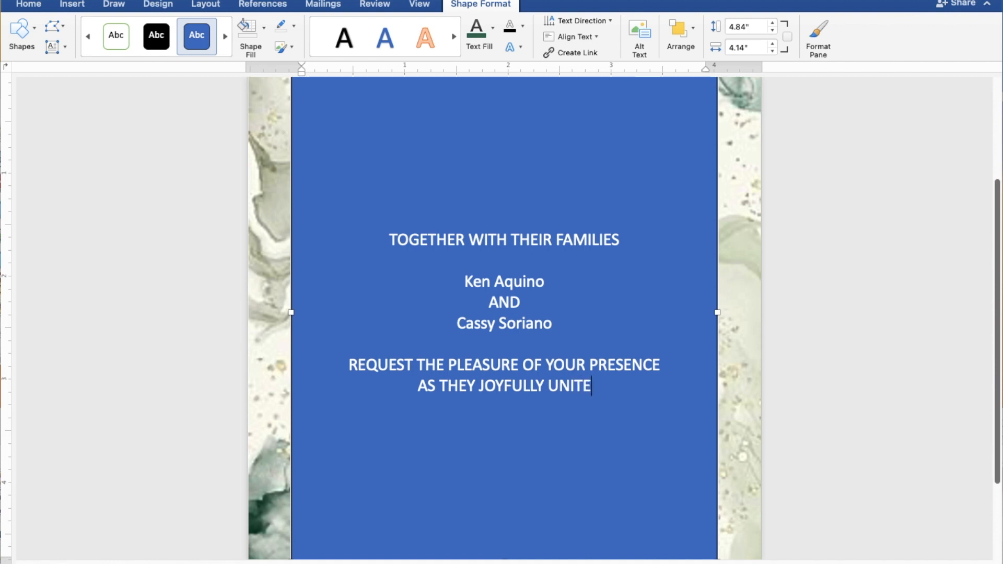
{"action": "type", "text": " IN"}
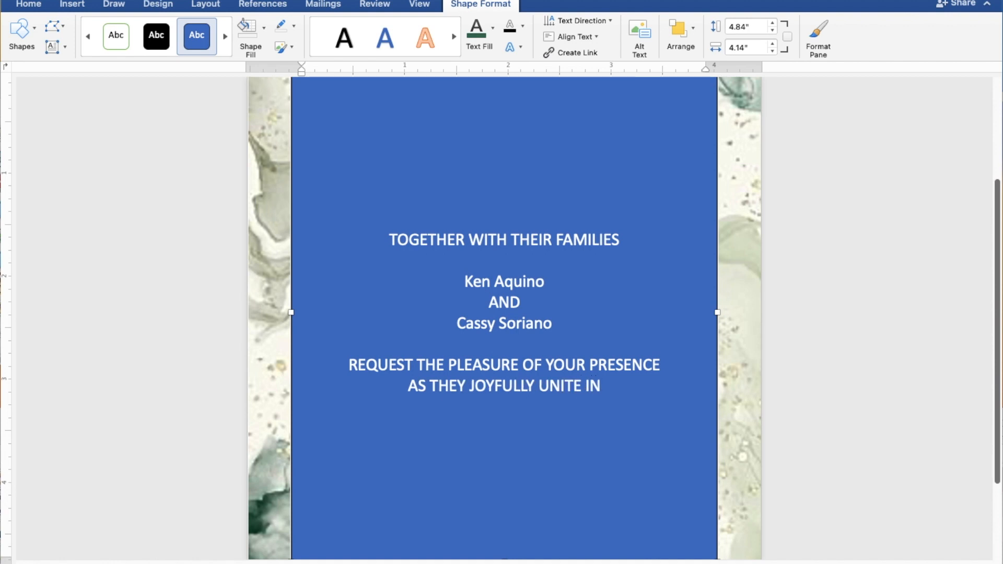
{"action": "type", "text": " MARRIAG"}
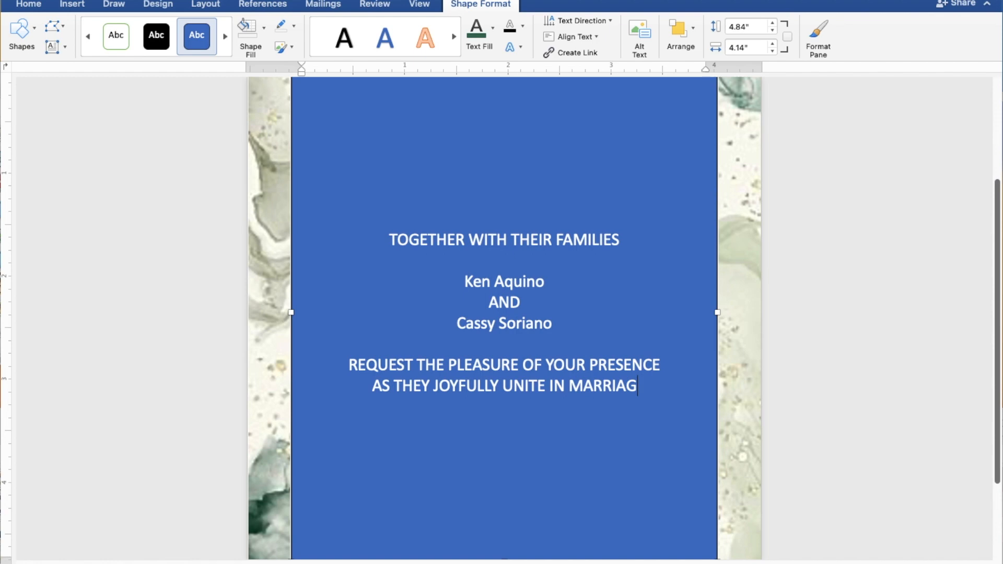
{"action": "type", "text": "E"}
Add the lines SUNDAY, AUGUST 27, 2023 and 10:00 IN THE MORNING below the marriage line
{"action": "key", "text": "Return"}
{"action": "key", "text": "Return"}
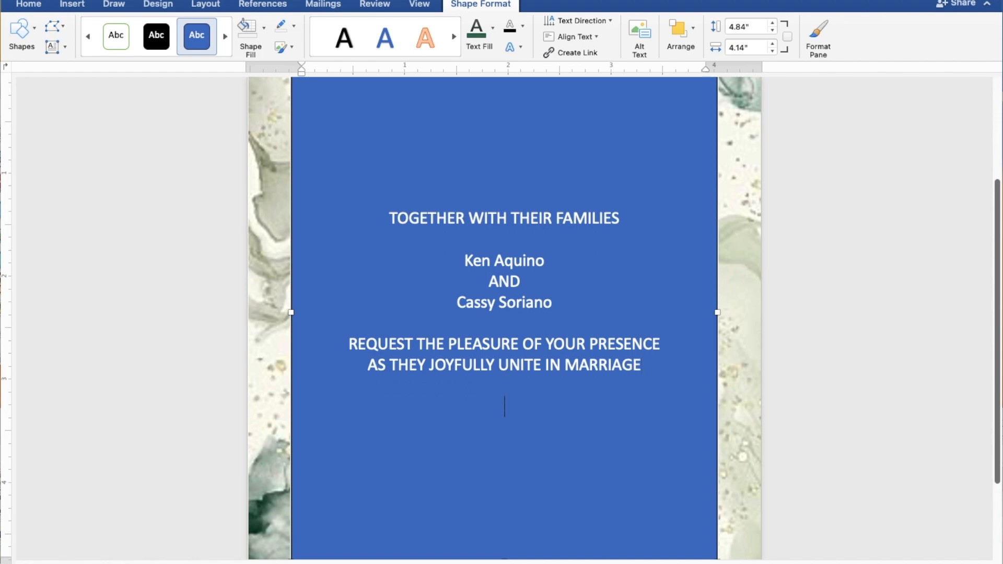
{"action": "type", "text": "SUN"}
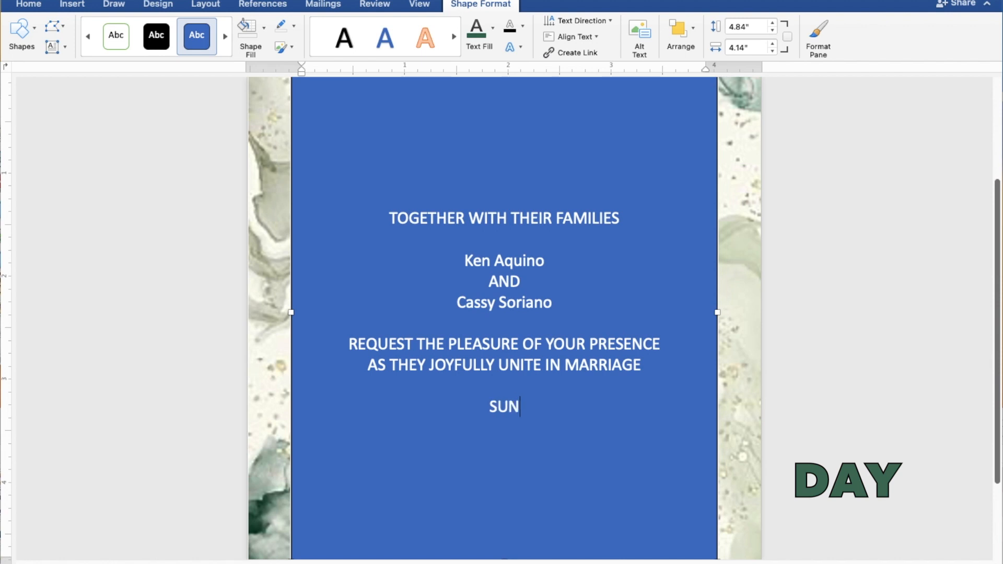
{"action": "type", "text": "DA"}
{"action": "type", "text": "Y"}
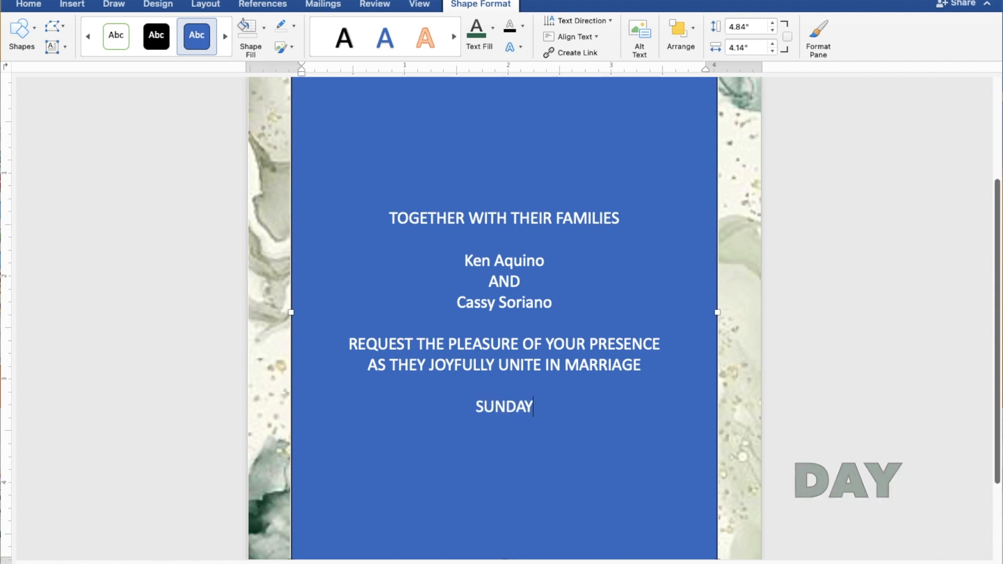
{"action": "key", "text": "Return"}
{"action": "type", "text": "A"}
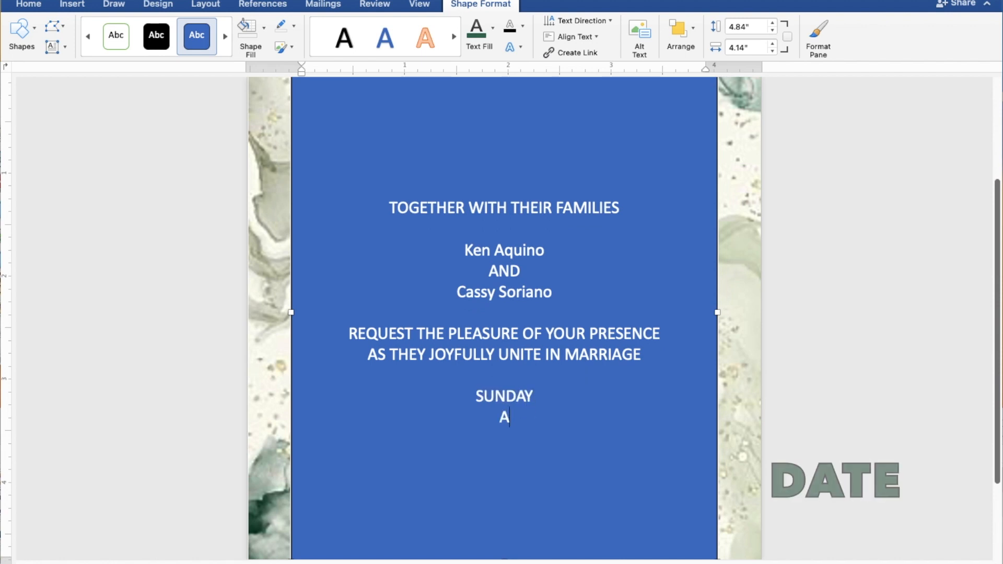
{"action": "type", "text": "UGU"}
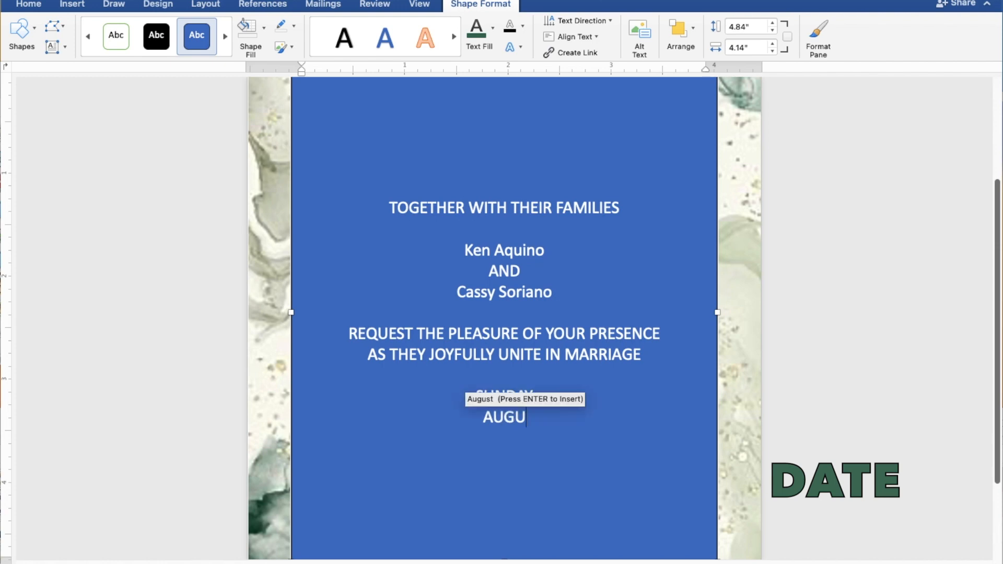
{"action": "key", "text": "Return"}
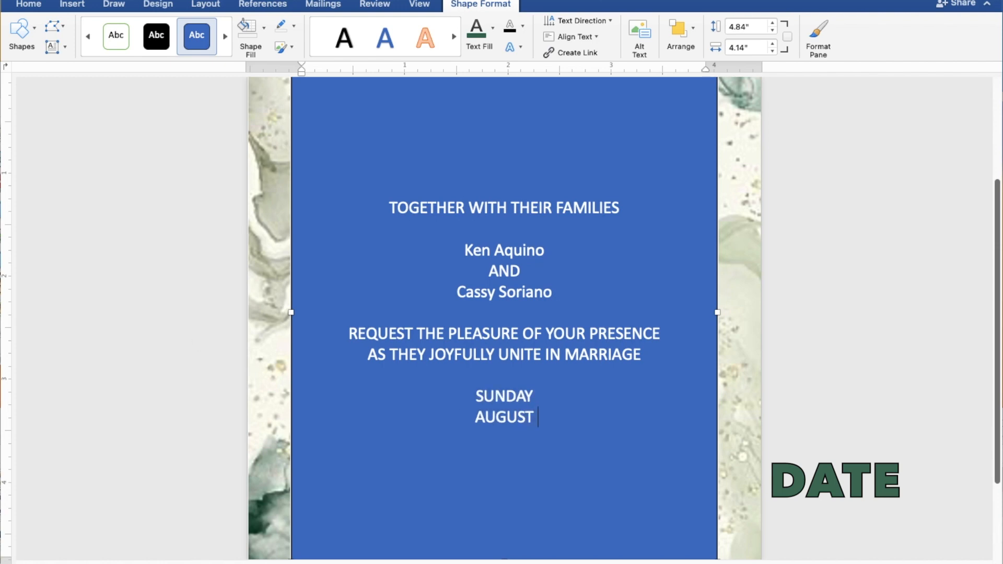
{"action": "type", "text": "27, 2"}
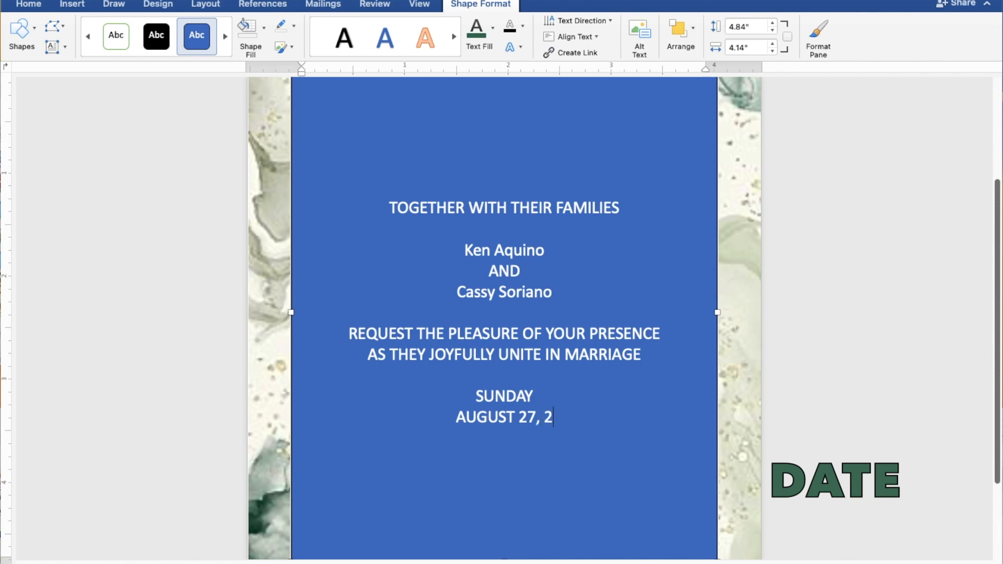
{"action": "type", "text": "023"}
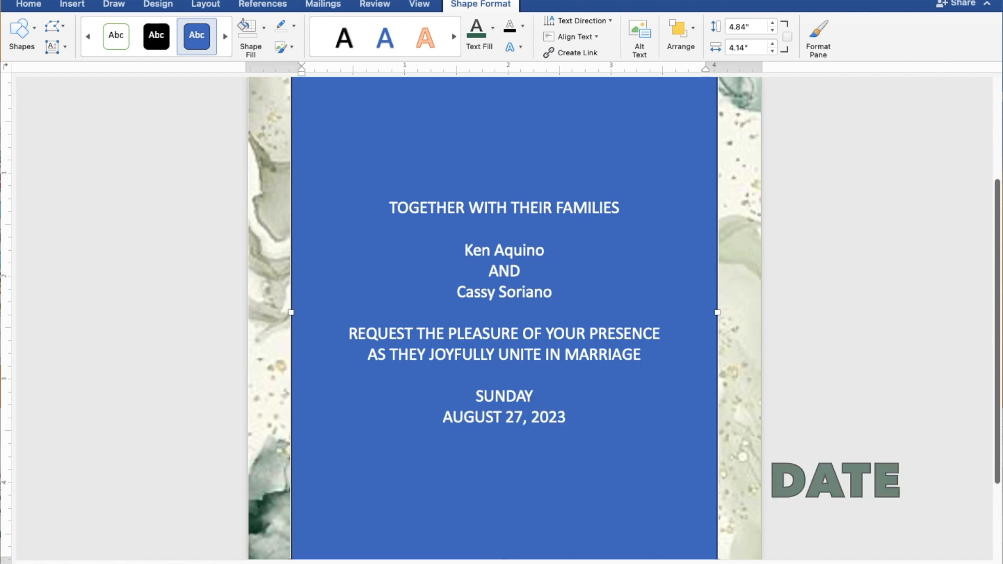
{"action": "key", "text": "Return"}
{"action": "type", "text": "10:00"}
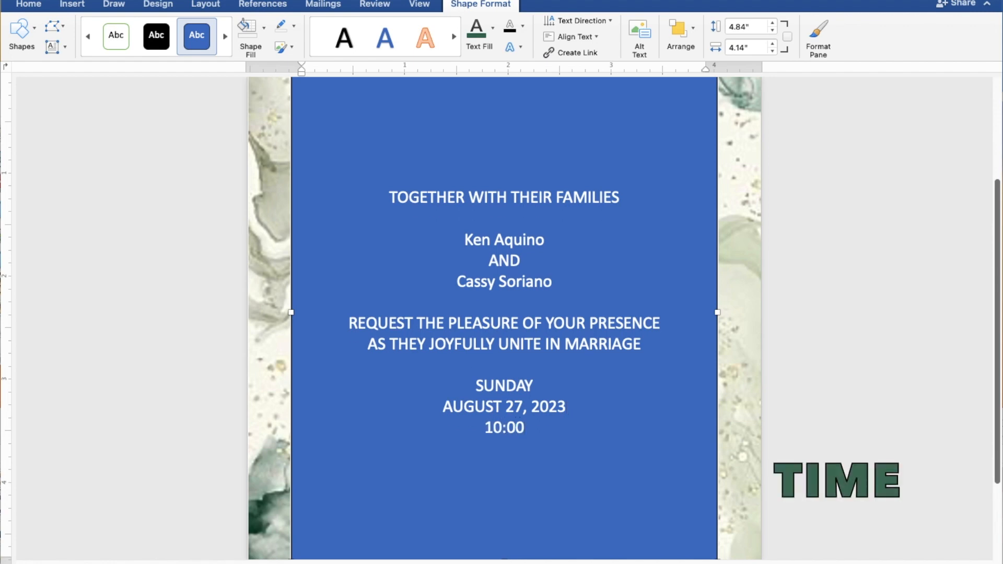
{"action": "type", "text": " IN THE"}
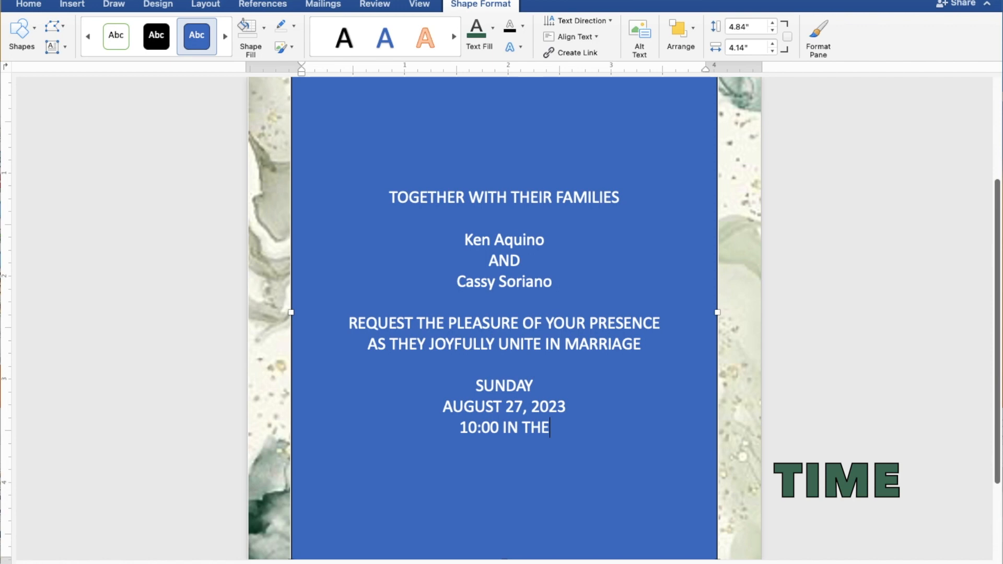
{"action": "type", "text": " MO"}
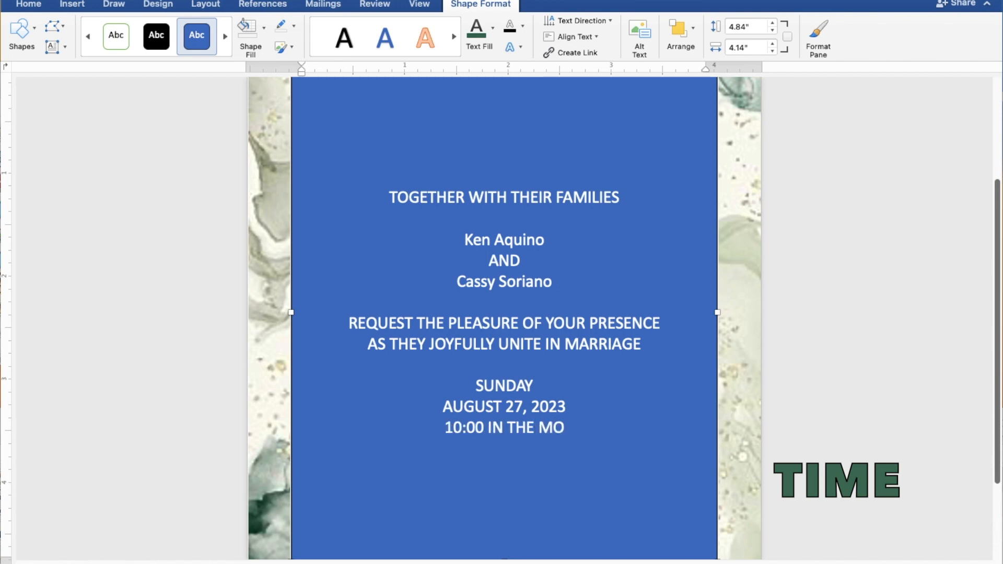
{"action": "type", "text": "RNING"}
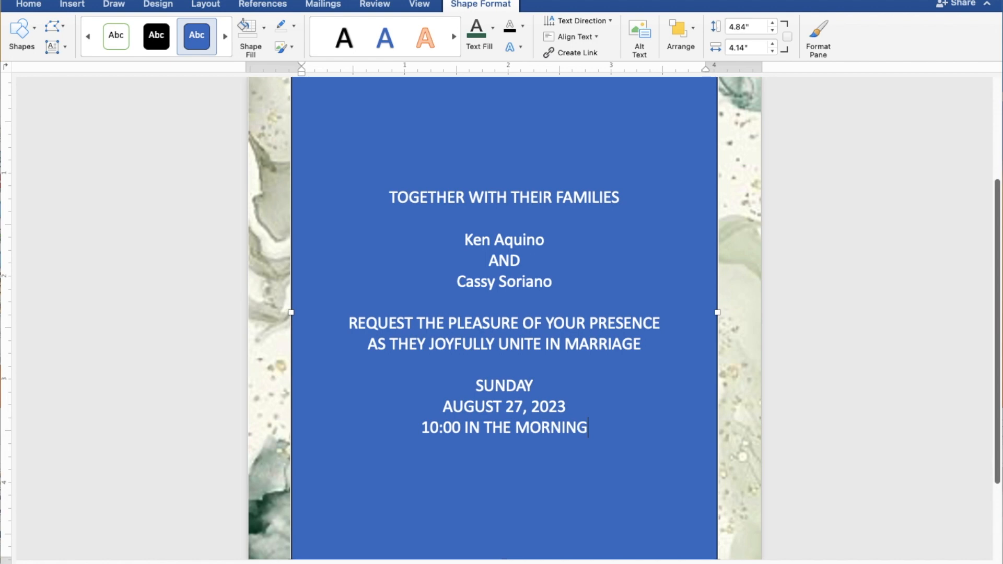
Add ST. THOMAS AQUINAS PARISH CHURCH and MANGALDAN, PANGASINAN on two new lines below the time
{"action": "key", "text": "Return"}
{"action": "type", "text": "ST"}
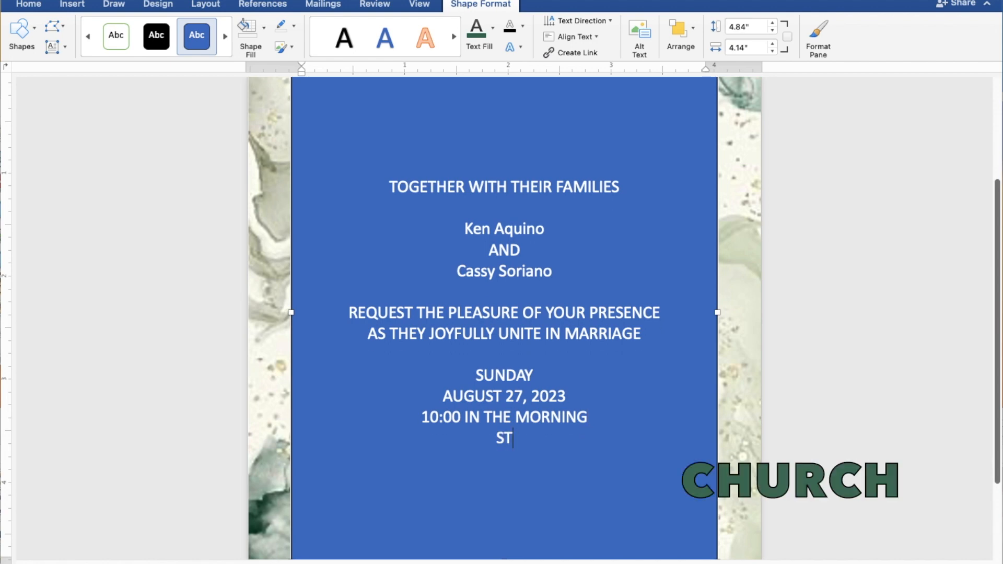
{"action": "type", "text": ". THOMA"}
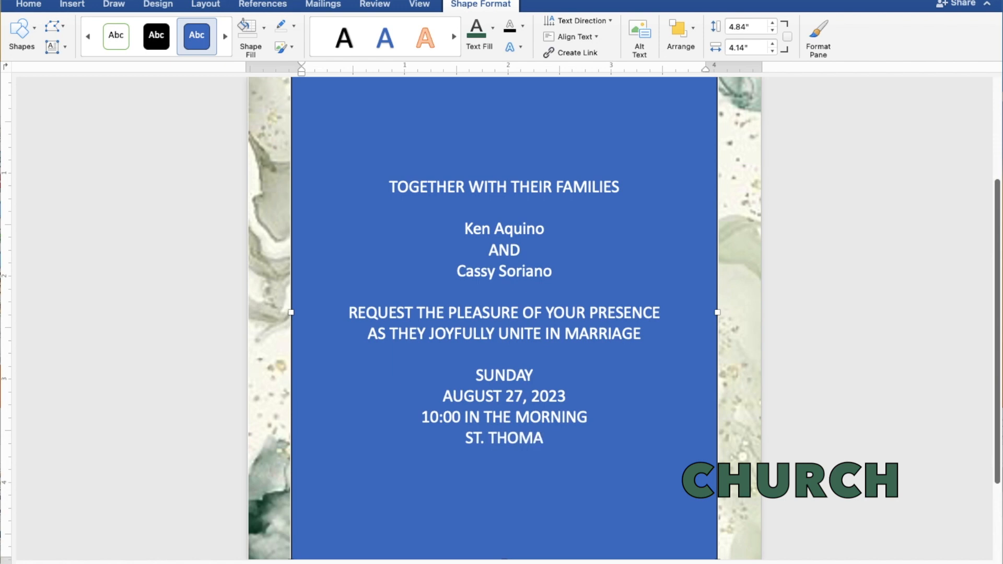
{"action": "type", "text": "S AQUINAS "}
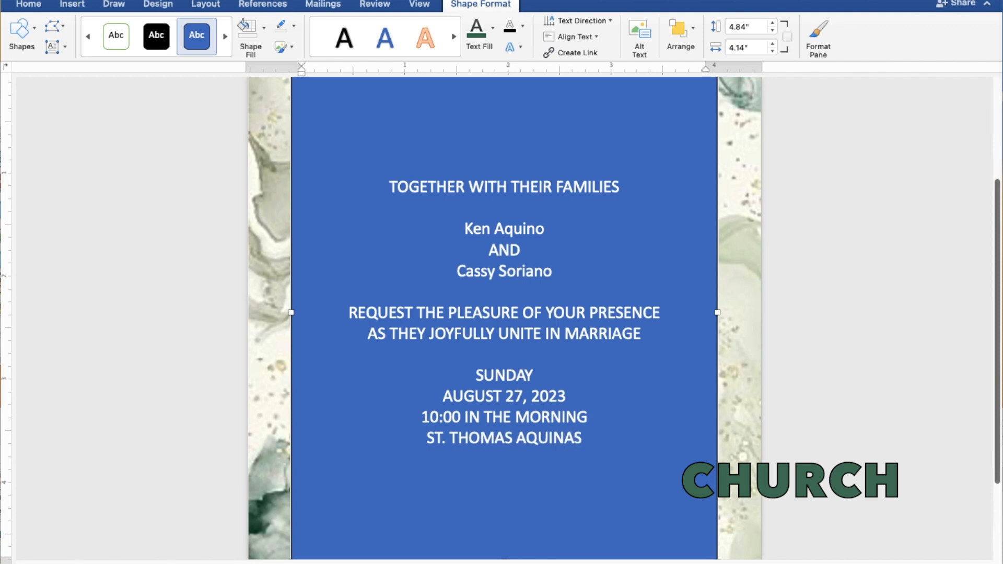
{"action": "type", "text": "P"}
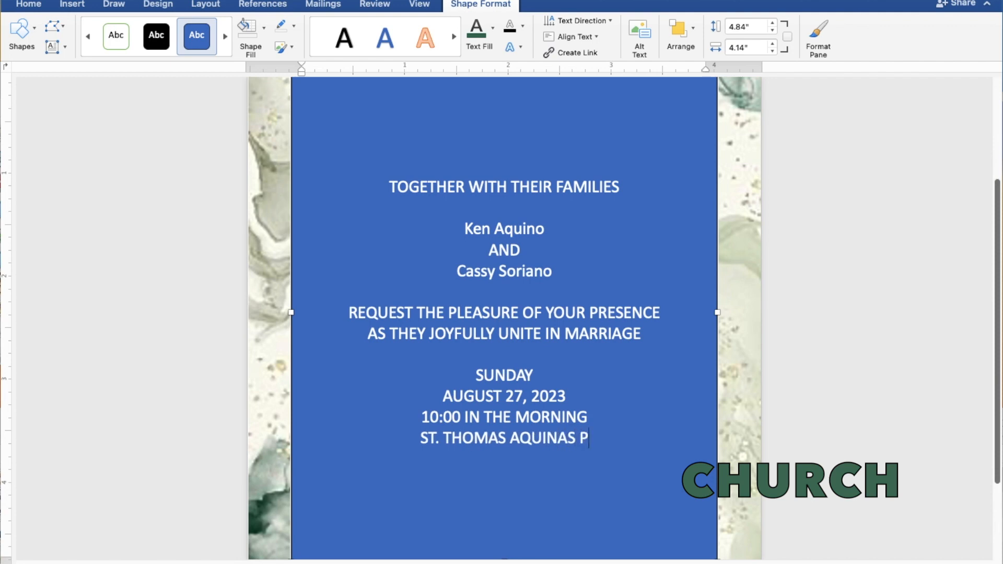
{"action": "type", "text": "A"}
{"action": "type", "text": "R"}
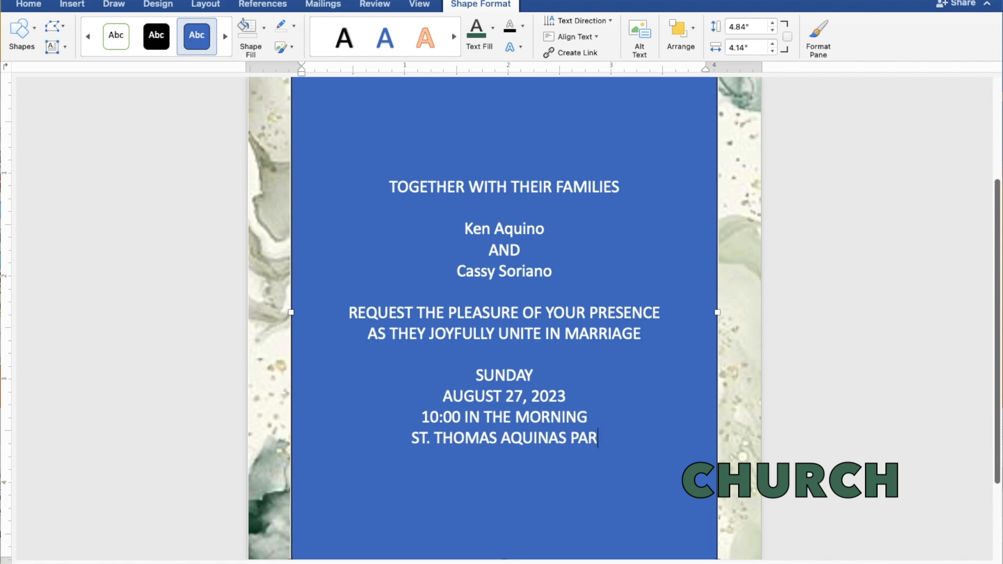
{"action": "type", "text": "ISH"}
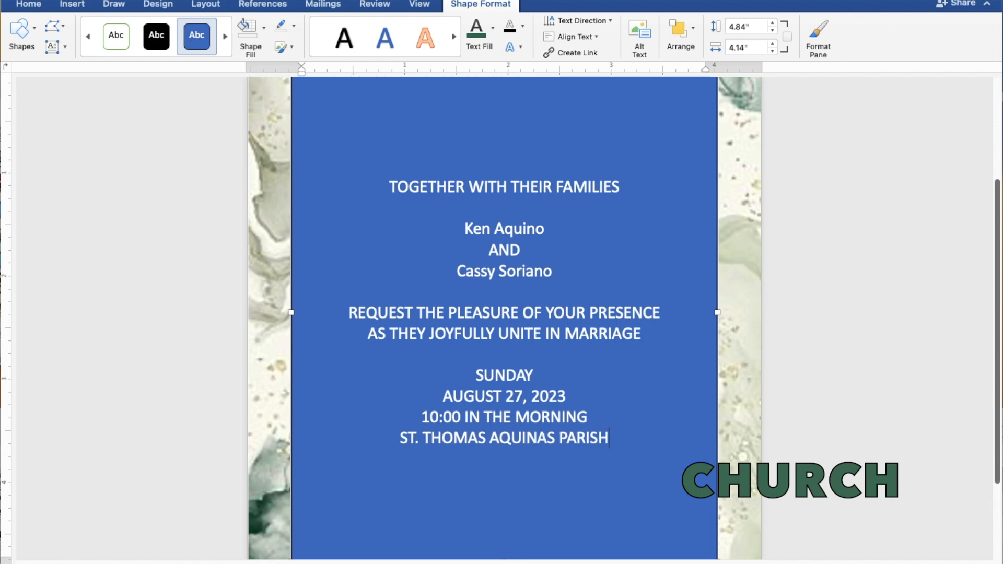
{"action": "type", "text": " CH"}
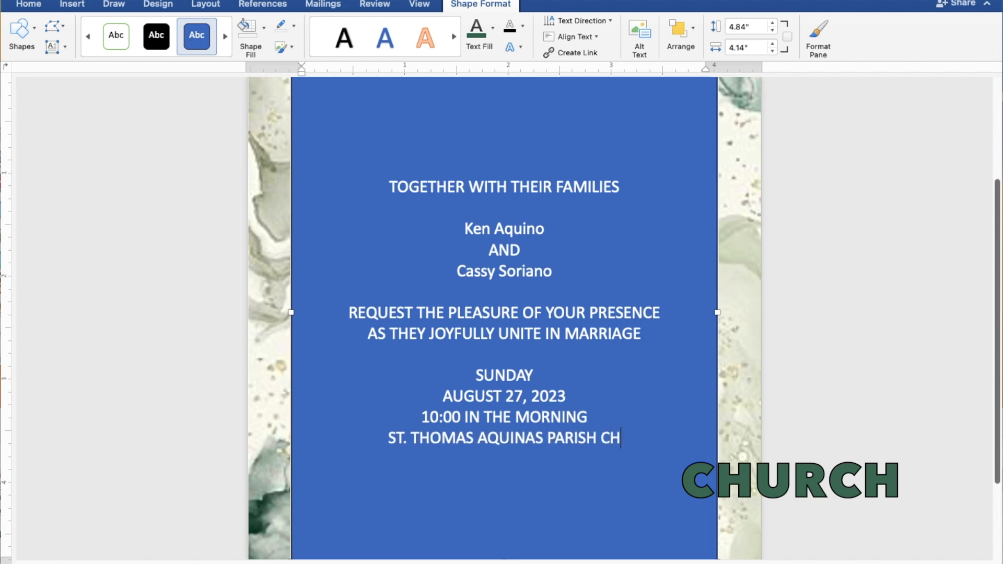
{"action": "type", "text": "URCH"}
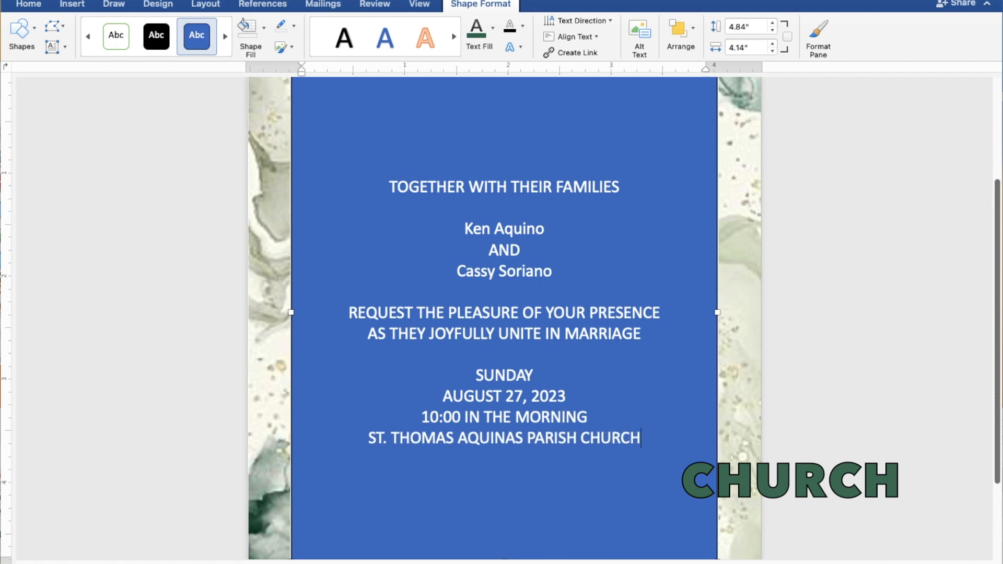
{"action": "key", "text": "Return"}
{"action": "type", "text": "MANGALDAN,"}
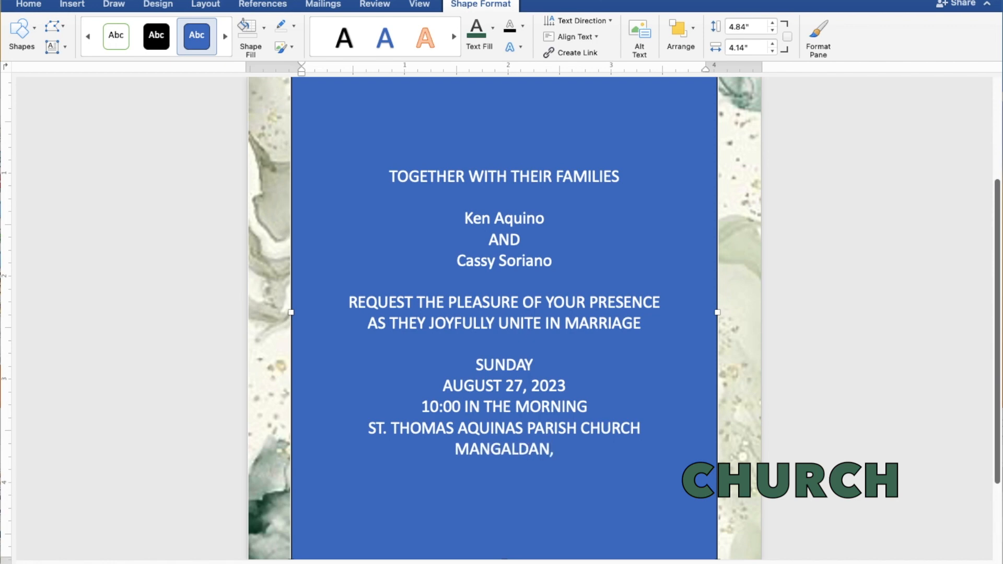
{"action": "type", "text": " PA"}
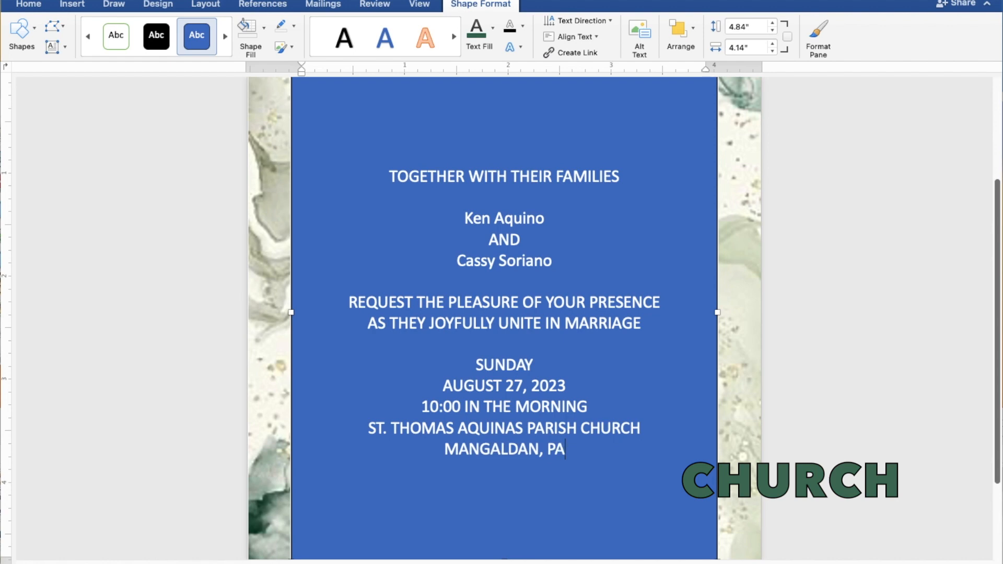
{"action": "type", "text": "NGA"}
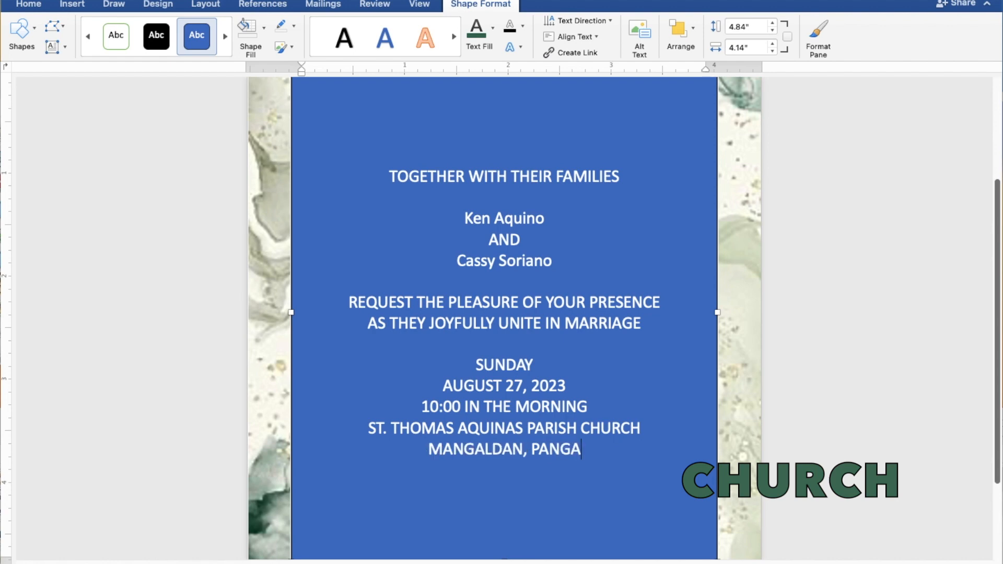
{"action": "type", "text": "SINAN"}
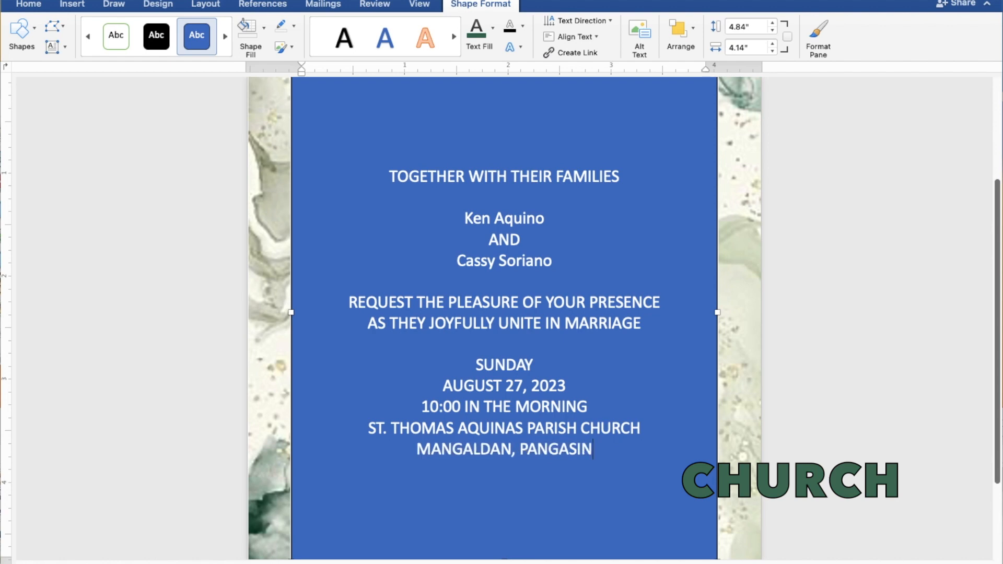
Add 'Reception to follow' below the venue, then select all the invitation text
{"action": "key", "text": "Return"}
{"action": "key", "text": "Return"}
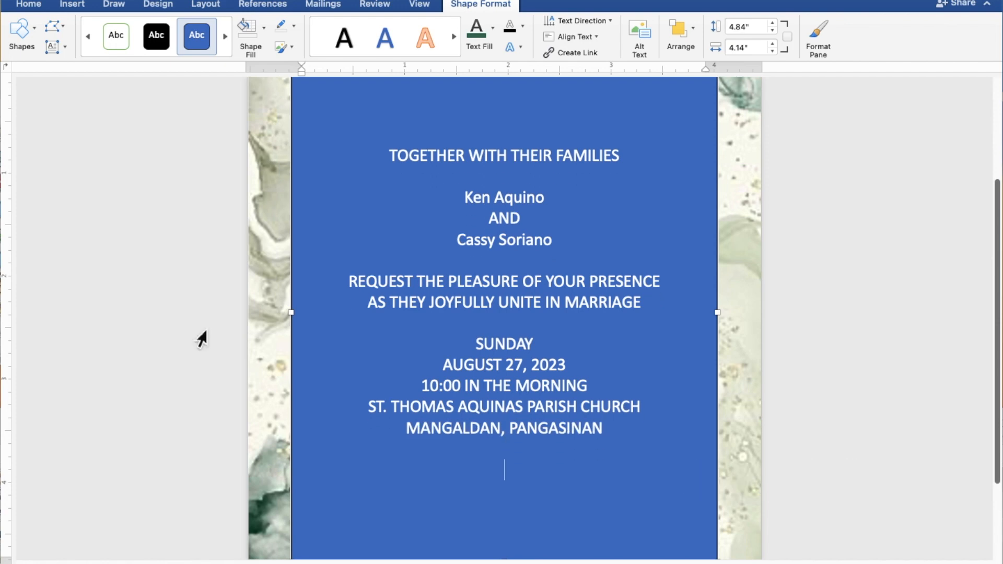
{"action": "type", "text": "Recep"}
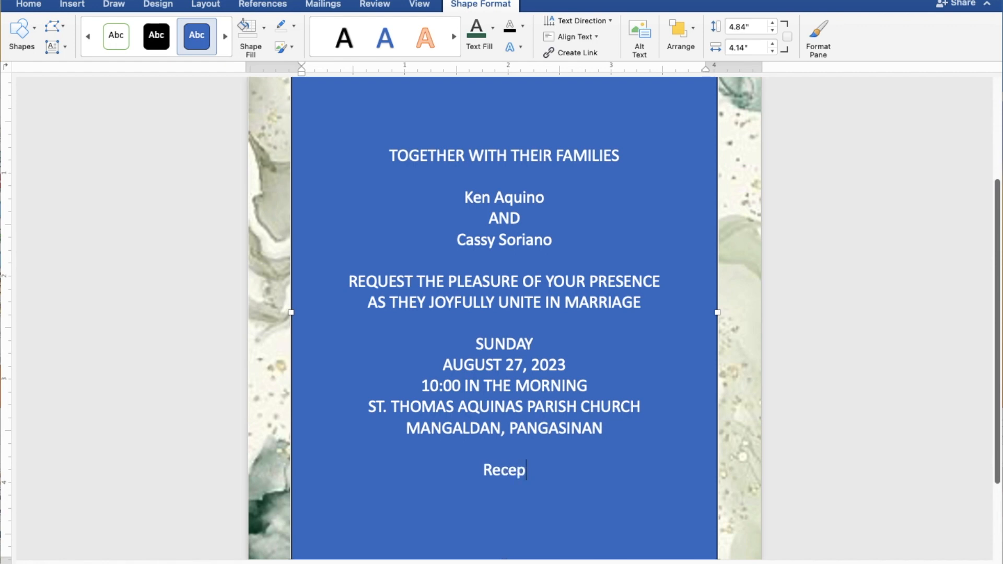
{"action": "type", "text": "tion t"}
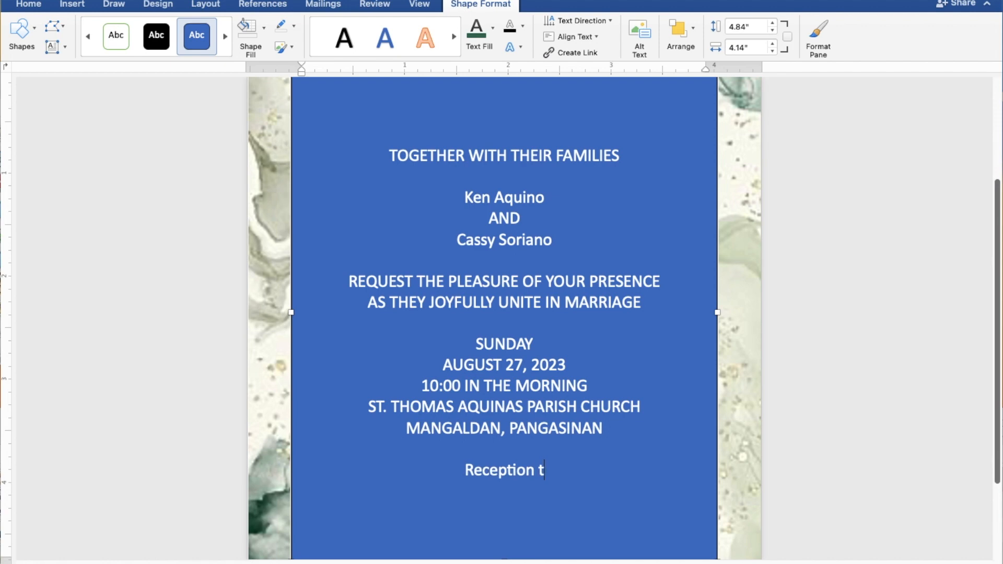
{"action": "type", "text": "o f"}
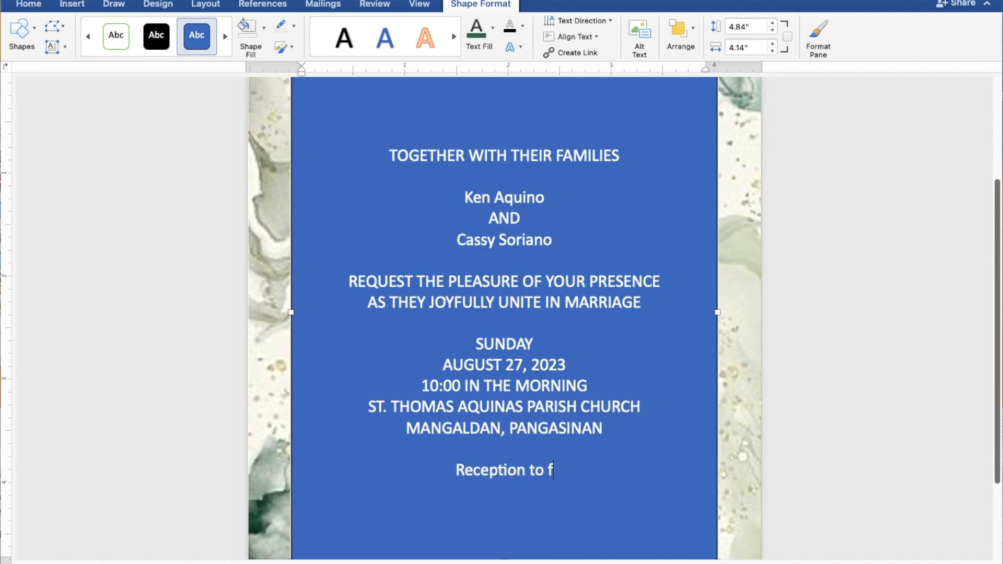
{"action": "type", "text": "ollo"}
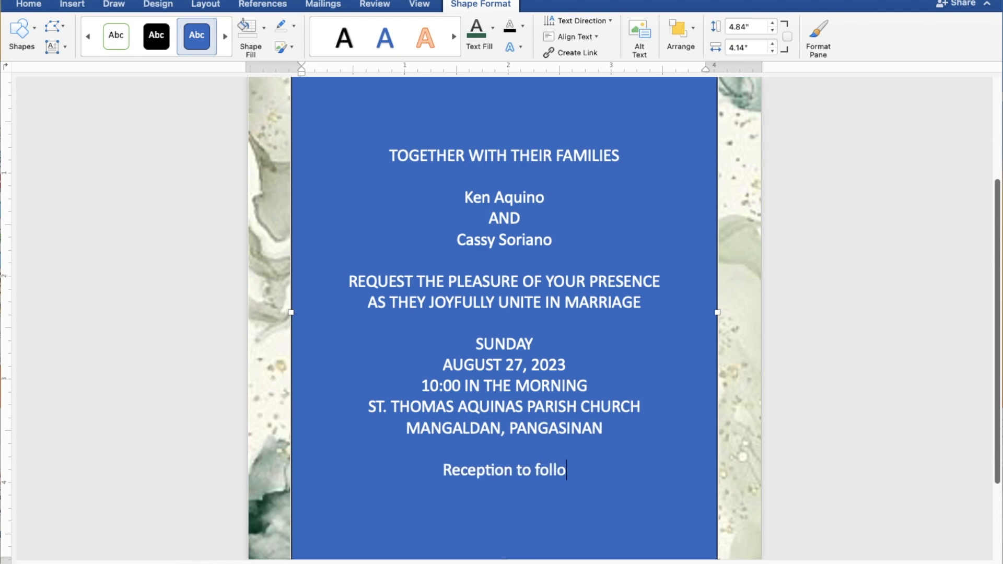
{"action": "type", "text": "w"}
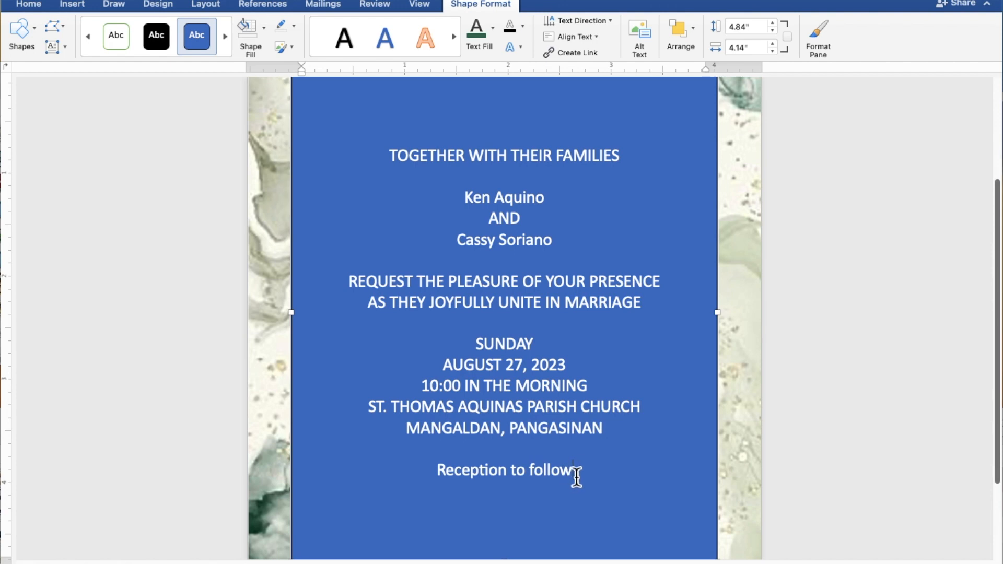
{"action": "left_click_drag", "start_coordinate": [582, 477], "coordinate": [392, 167]}
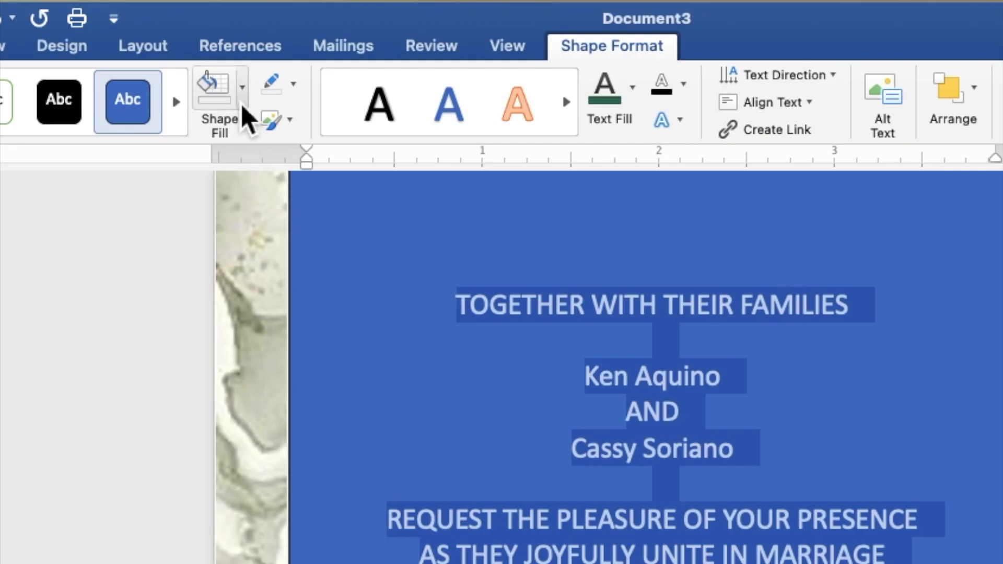
Give the text box No Fill and No Outline, and color the text dark green
{"action": "left_click", "coordinate": [241, 104]}
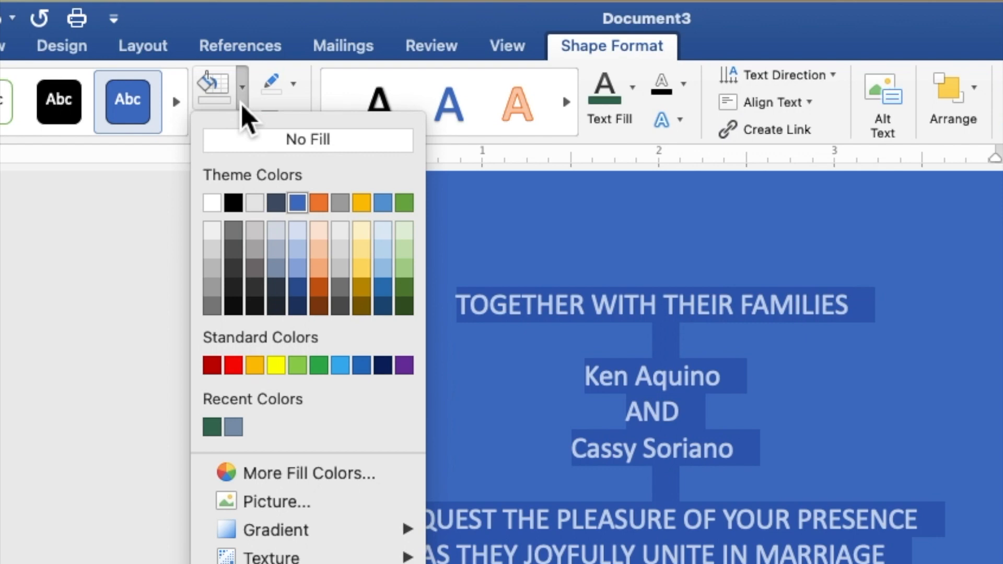
{"action": "left_click", "coordinate": [246, 144]}
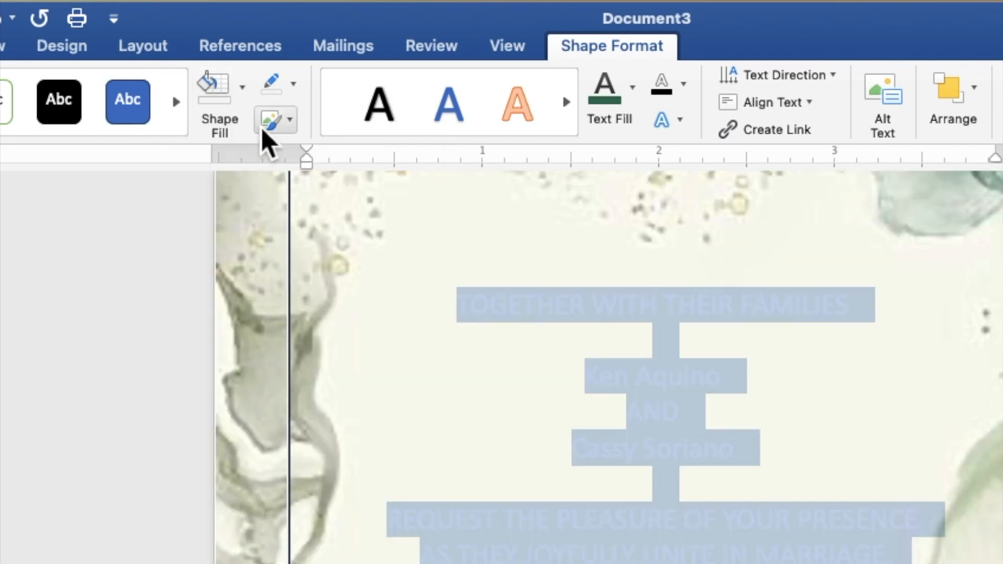
{"action": "left_click", "coordinate": [294, 90]}
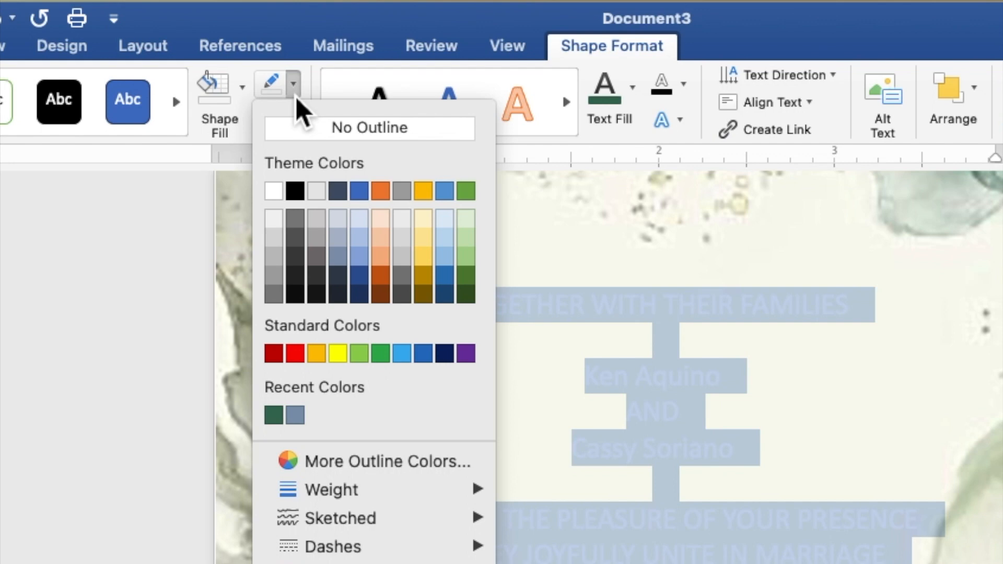
{"action": "left_click", "coordinate": [302, 127]}
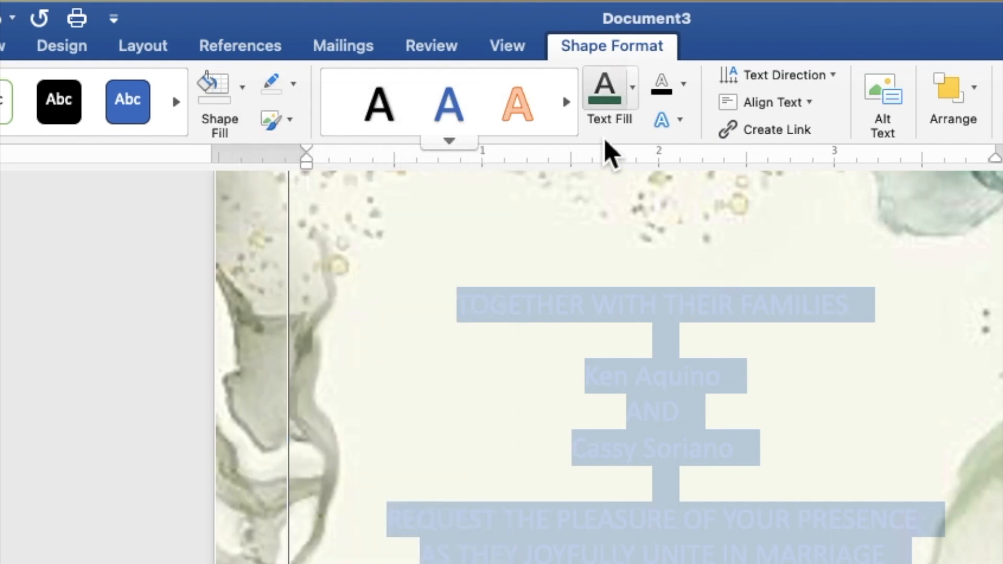
{"action": "left_click", "coordinate": [634, 101]}
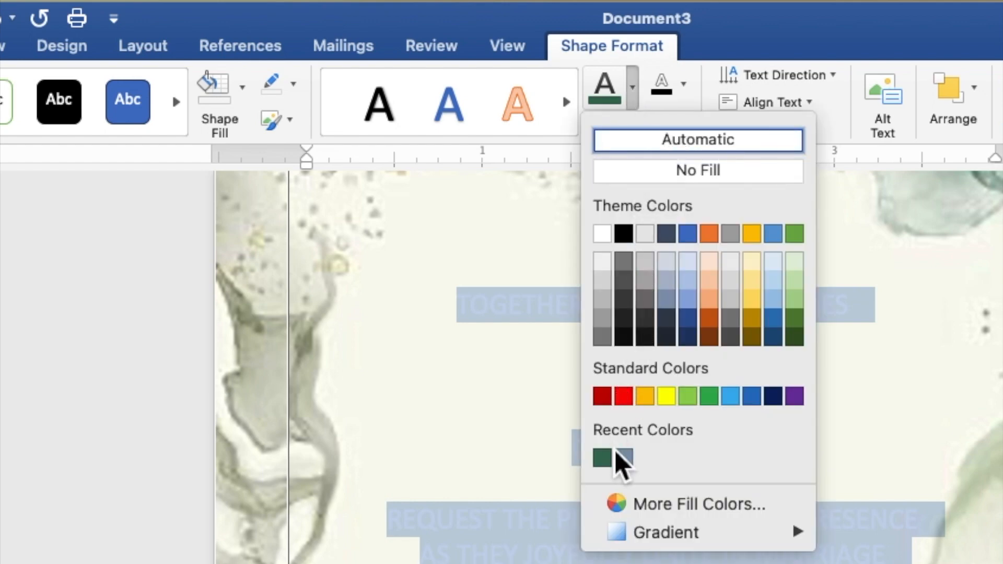
{"action": "left_click", "coordinate": [609, 463]}
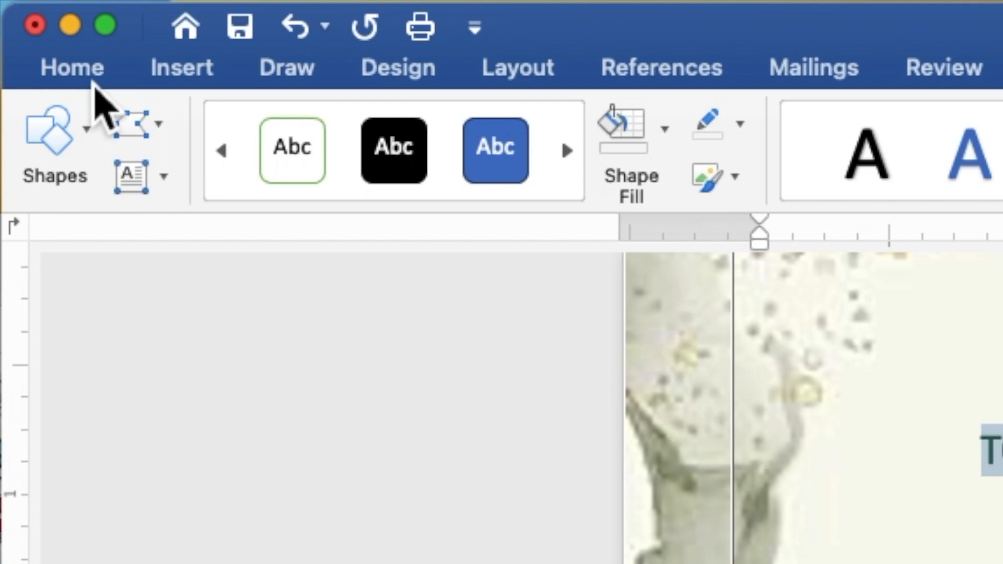
Format all invitation text as Times New Roman, size 9
{"action": "left_click", "coordinate": [92, 79]}
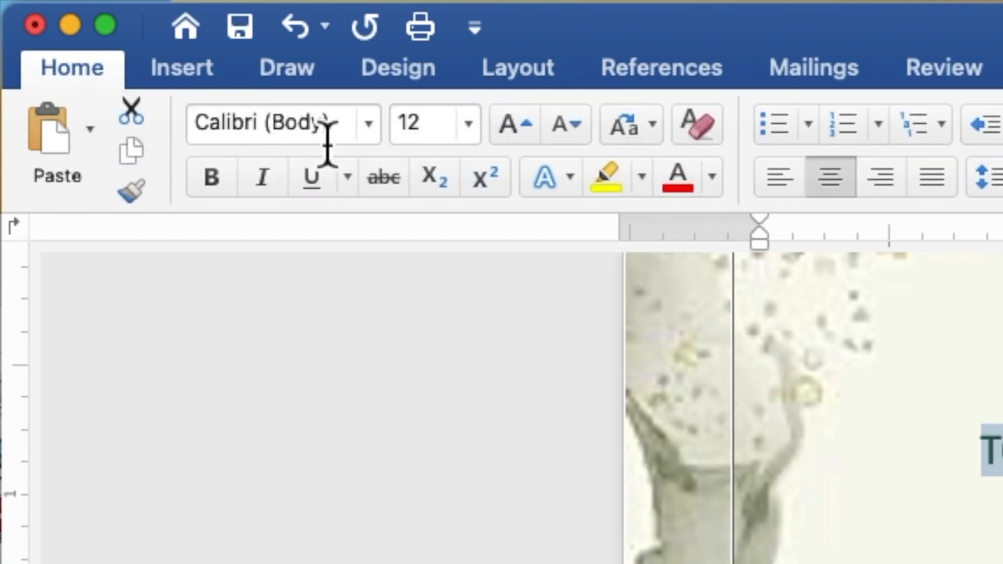
{"action": "left_click", "coordinate": [370, 136]}
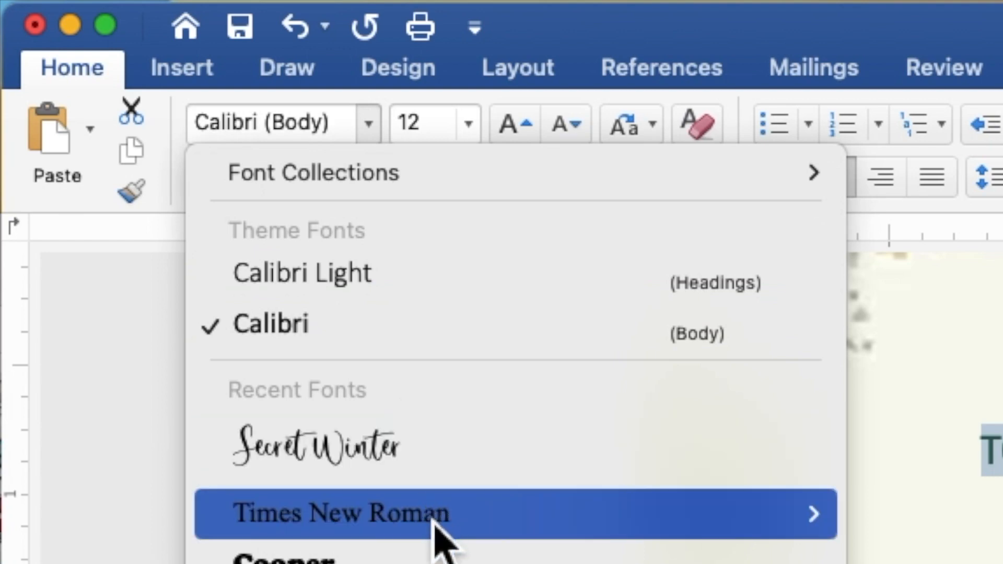
{"action": "left_click", "coordinate": [434, 523]}
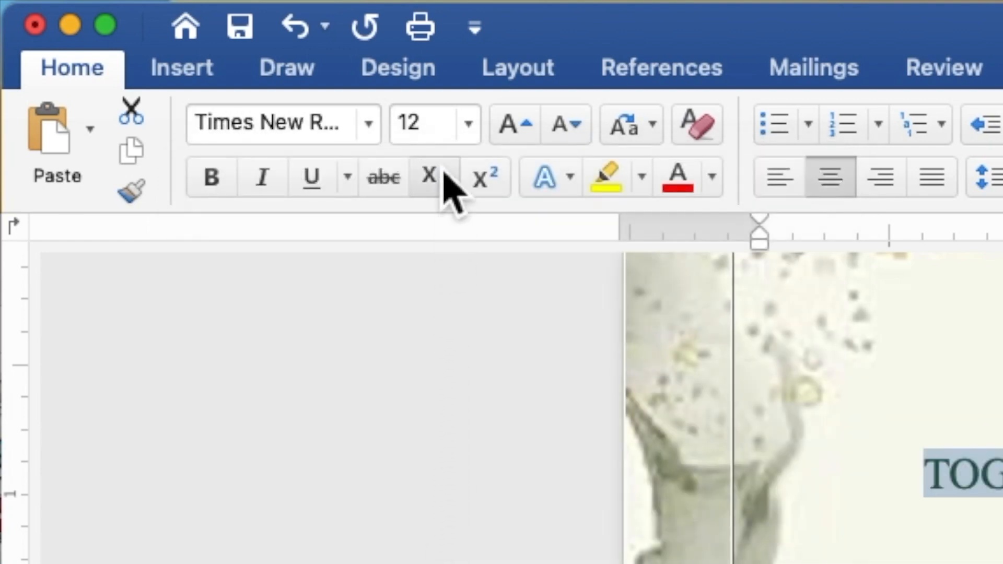
{"action": "left_click", "coordinate": [440, 133]}
{"action": "left_click_drag", "start_coordinate": [440, 134], "coordinate": [399, 123]}
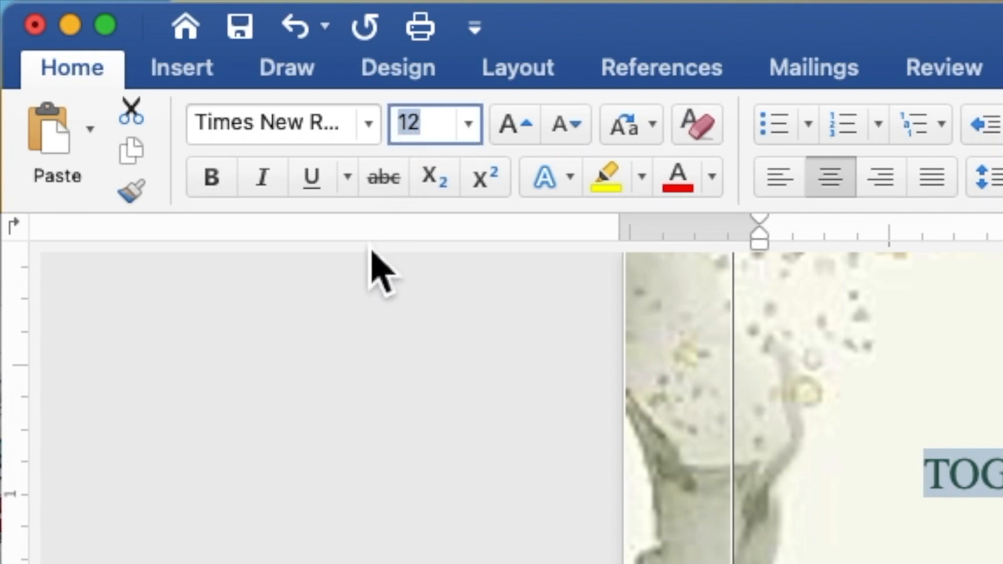
{"action": "type", "text": "9"}
{"action": "key", "text": "Return"}
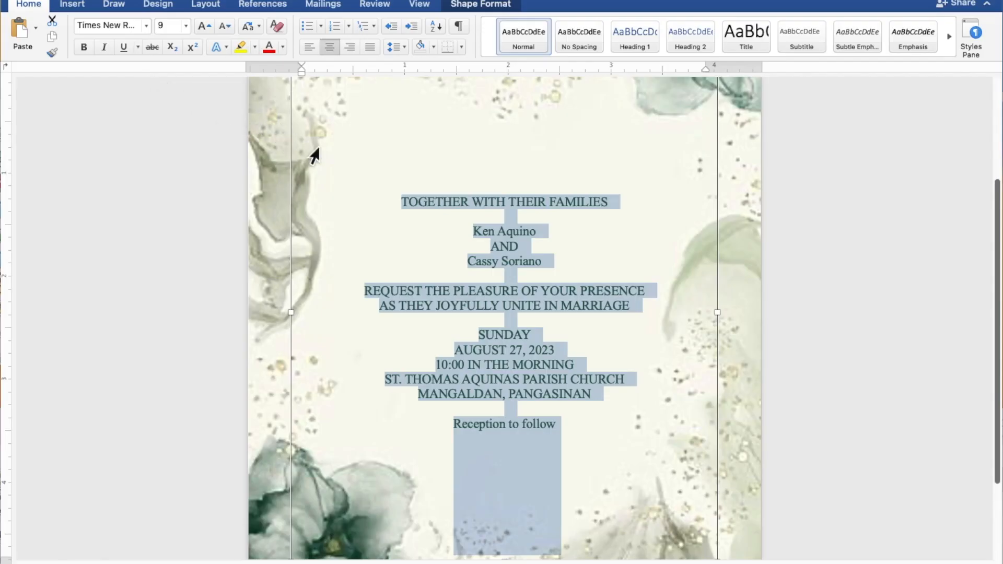
Set both name lines and 'Reception to follow' to Secret Winter at size 15
{"action": "left_click", "coordinate": [533, 230]}
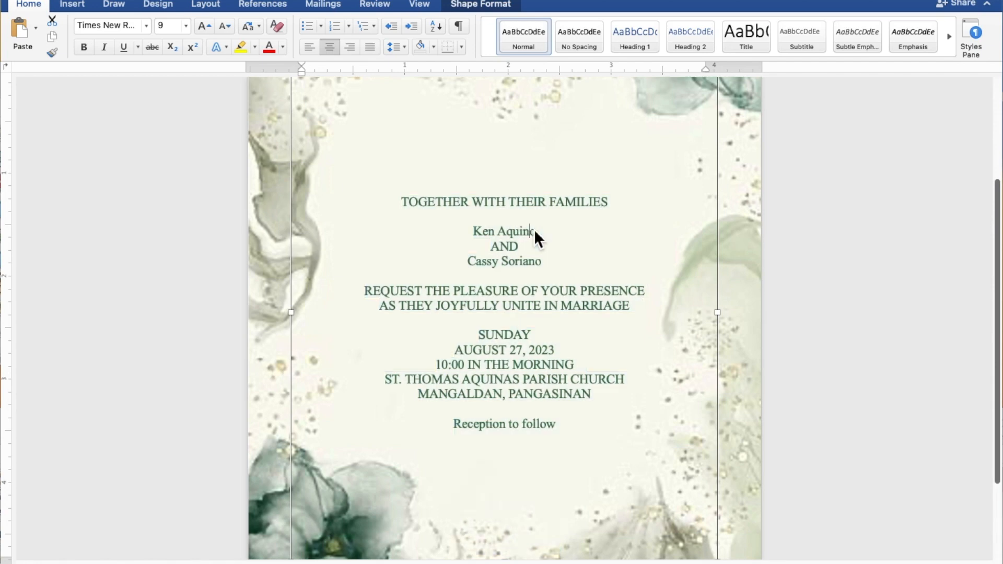
{"action": "left_click_drag", "start_coordinate": [538, 235], "coordinate": [479, 236]}
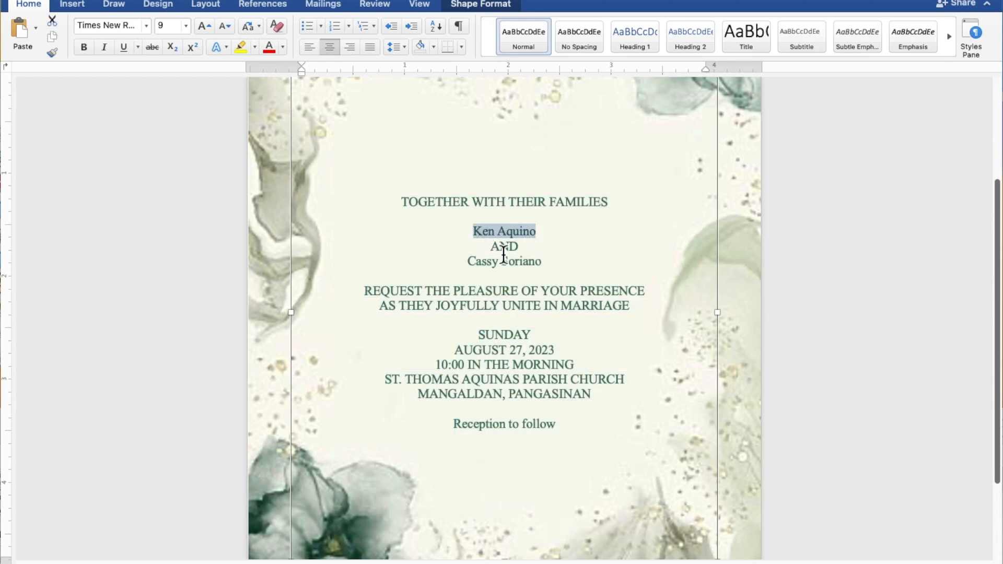
{"action": "left_click_drag", "start_coordinate": [547, 264], "coordinate": [482, 267]}
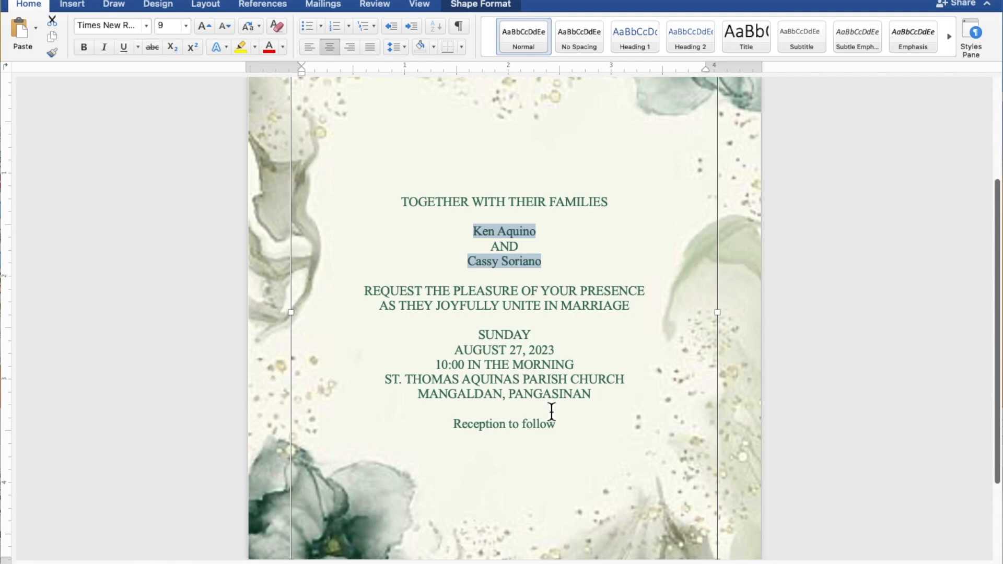
{"action": "left_click_drag", "start_coordinate": [562, 425], "coordinate": [490, 428]}
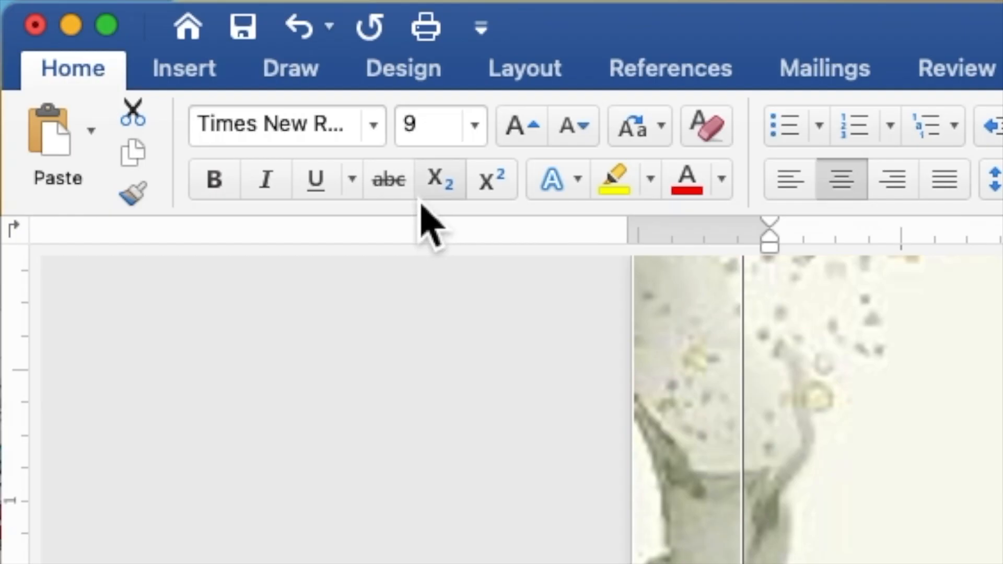
{"action": "left_click", "coordinate": [377, 130]}
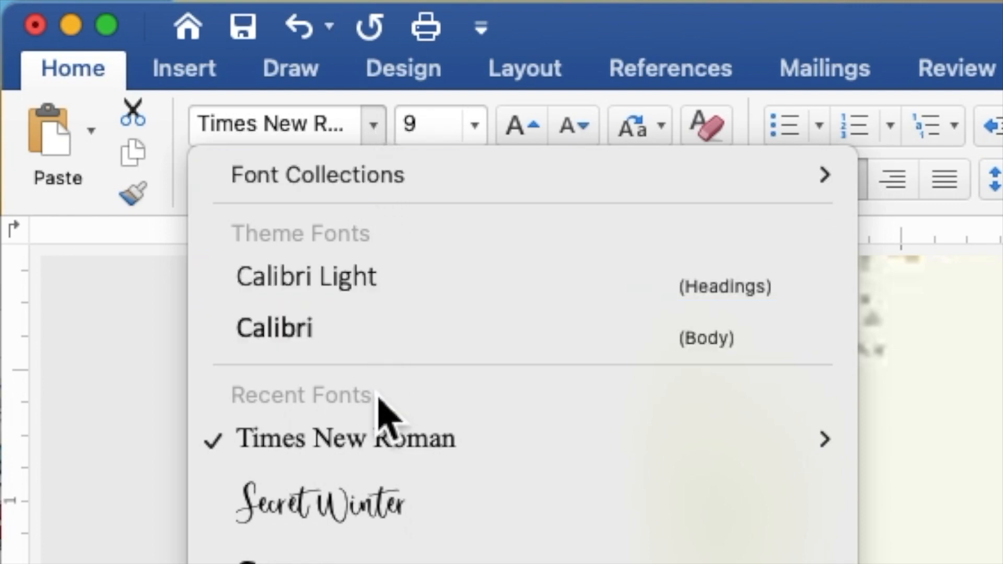
{"action": "left_click", "coordinate": [383, 498]}
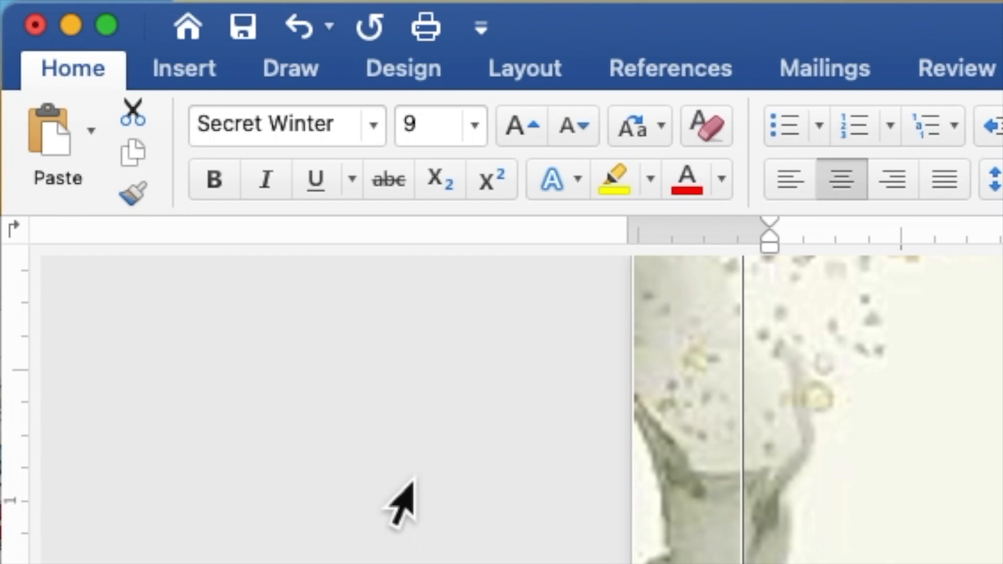
{"action": "left_click", "coordinate": [442, 124]}
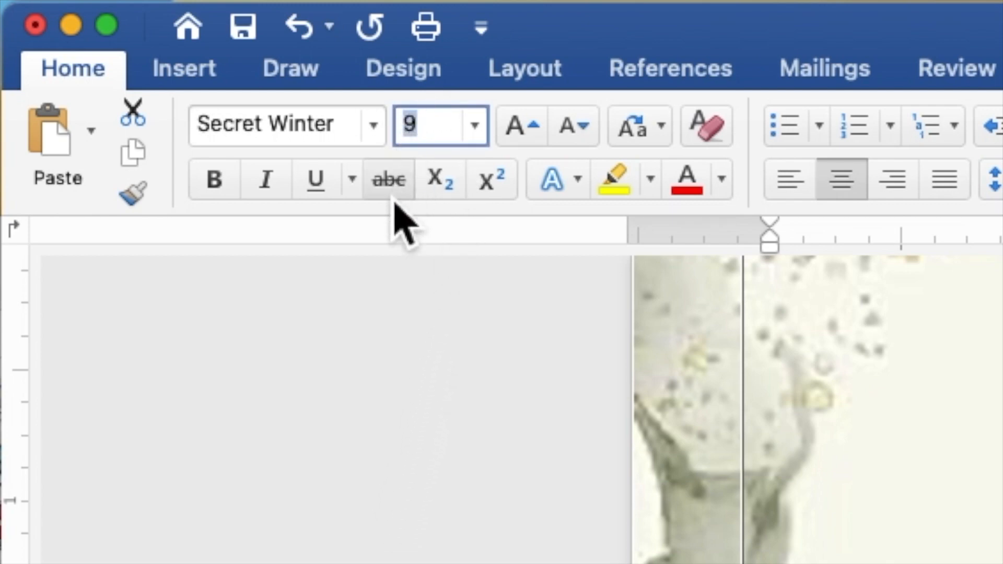
{"action": "type", "text": "15"}
{"action": "key", "text": "Return"}
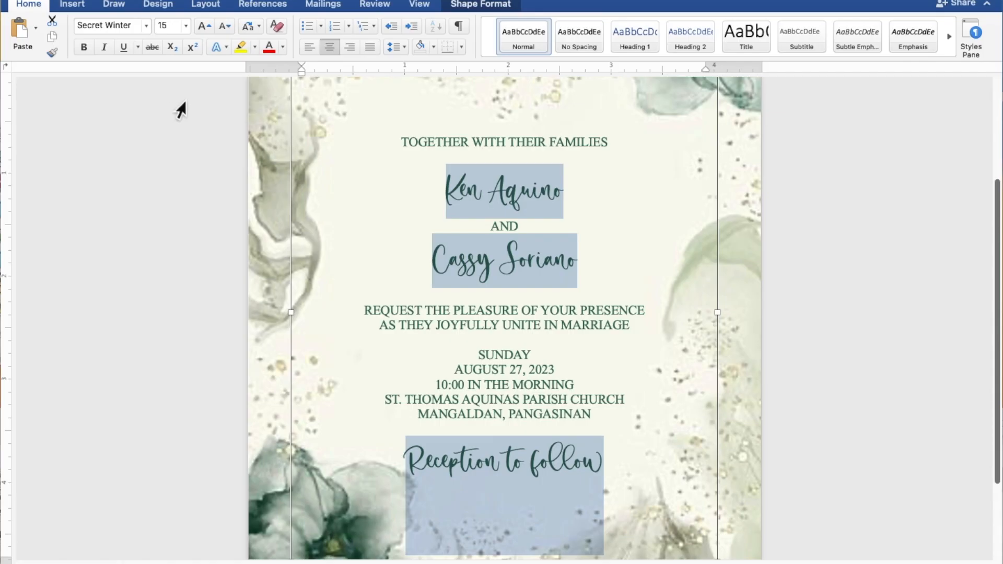
Select the two name lines again
{"action": "left_click", "coordinate": [579, 201]}
{"action": "left_click_drag", "start_coordinate": [580, 200], "coordinate": [459, 198]}
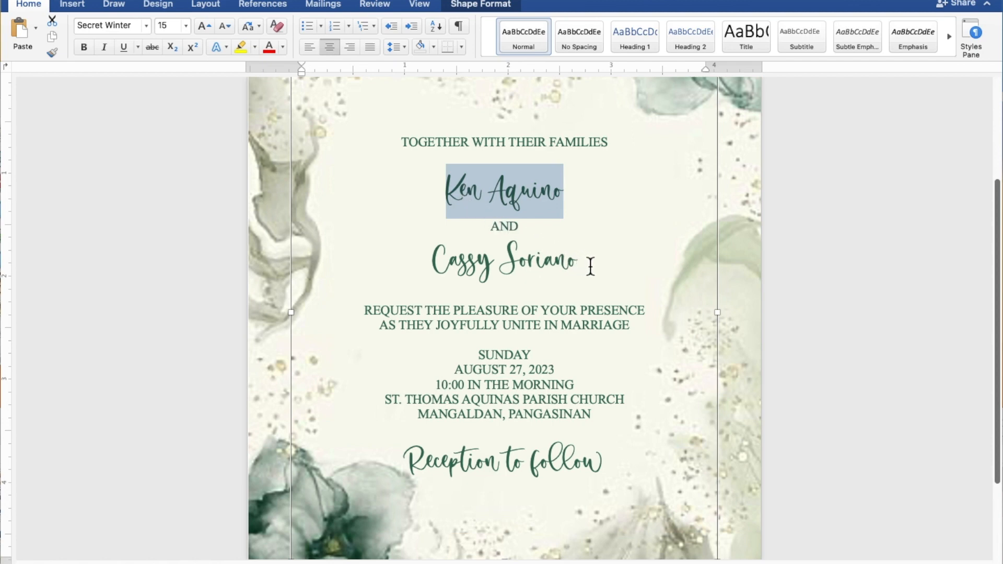
{"action": "left_click_drag", "start_coordinate": [591, 267], "coordinate": [446, 268]}
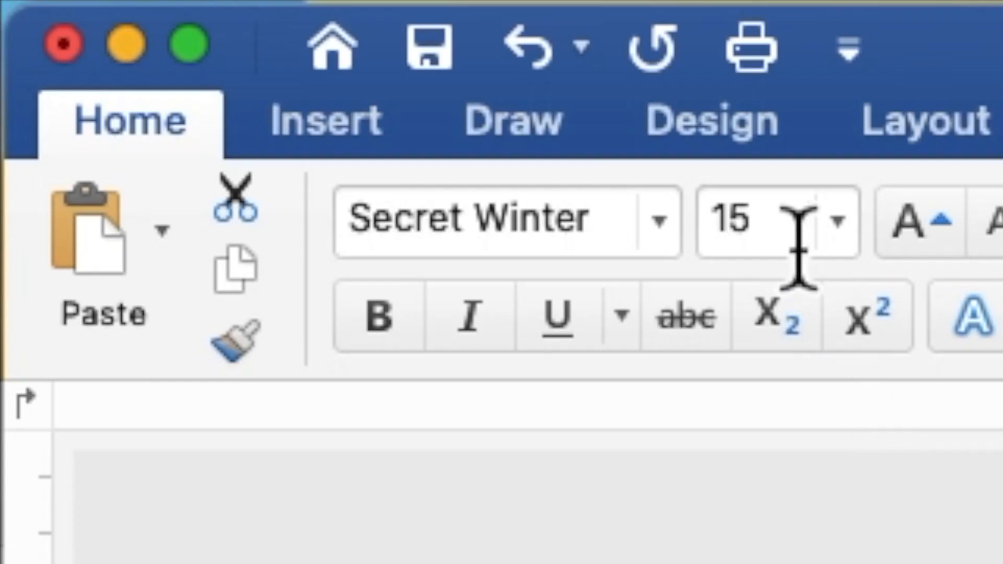
Change the font size of the two Secret Winter name lines to 25 pt
{"action": "left_click_drag", "start_coordinate": [169, 26], "coordinate": [157, 28]}
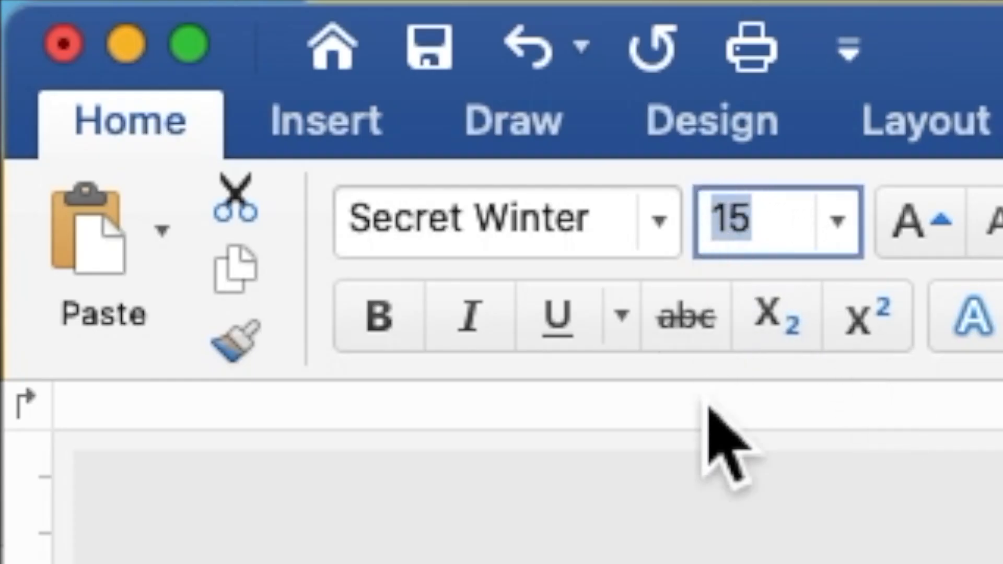
{"action": "type", "text": "25"}
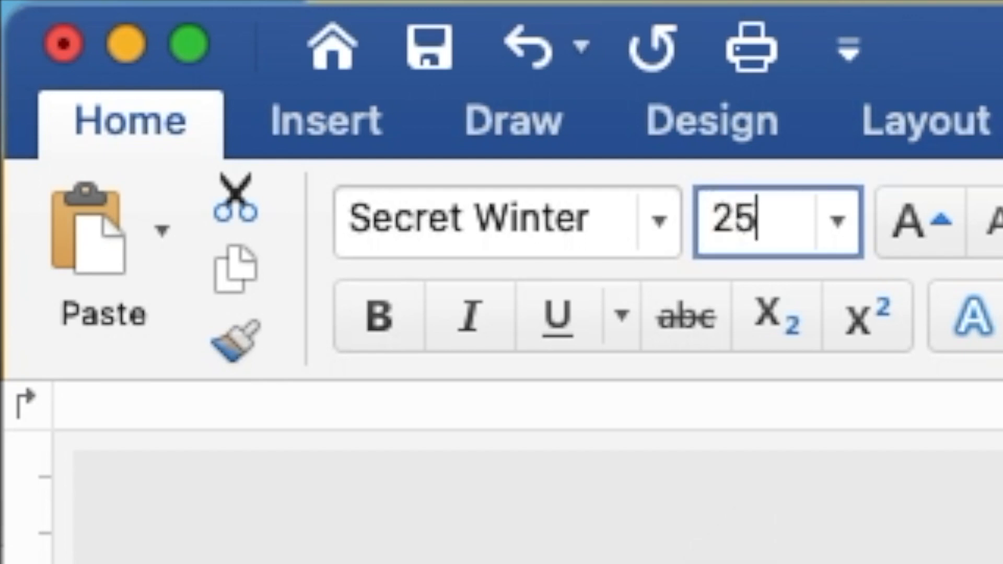
{"action": "key", "text": "Return"}
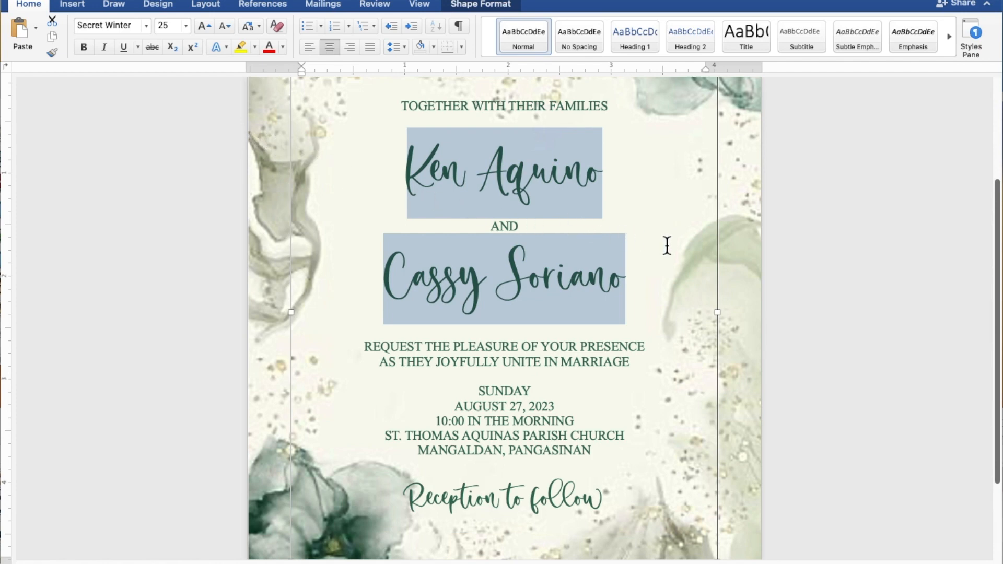
Add blank lines below the top line and above the request lines, SUNDAY, and Reception to follow
{"action": "scroll", "coordinate": [667, 246], "scroll_direction": "down", "scroll_amount": 5}
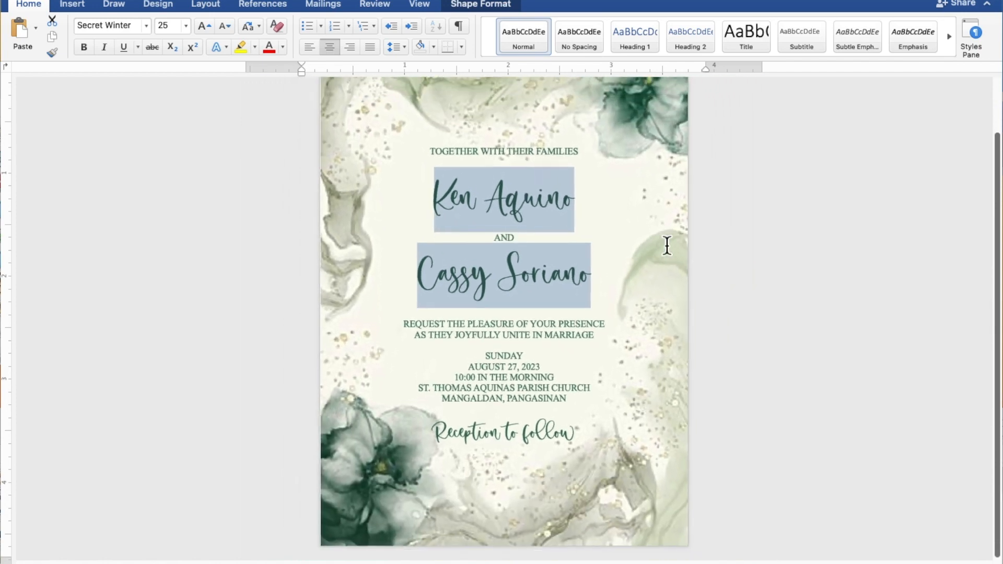
{"action": "scroll", "coordinate": [667, 245], "scroll_direction": "down", "scroll_amount": 2}
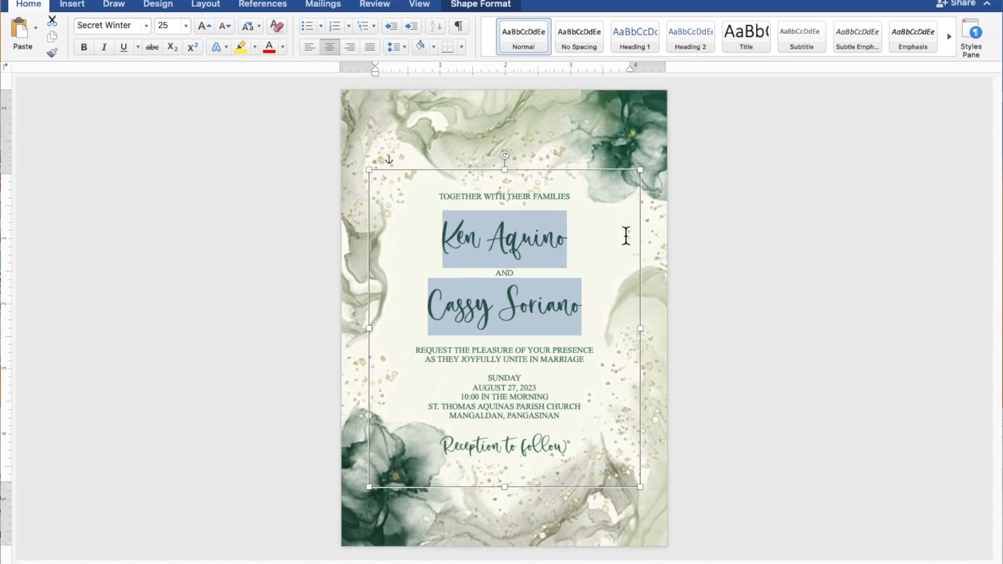
{"action": "left_click", "coordinate": [555, 211]}
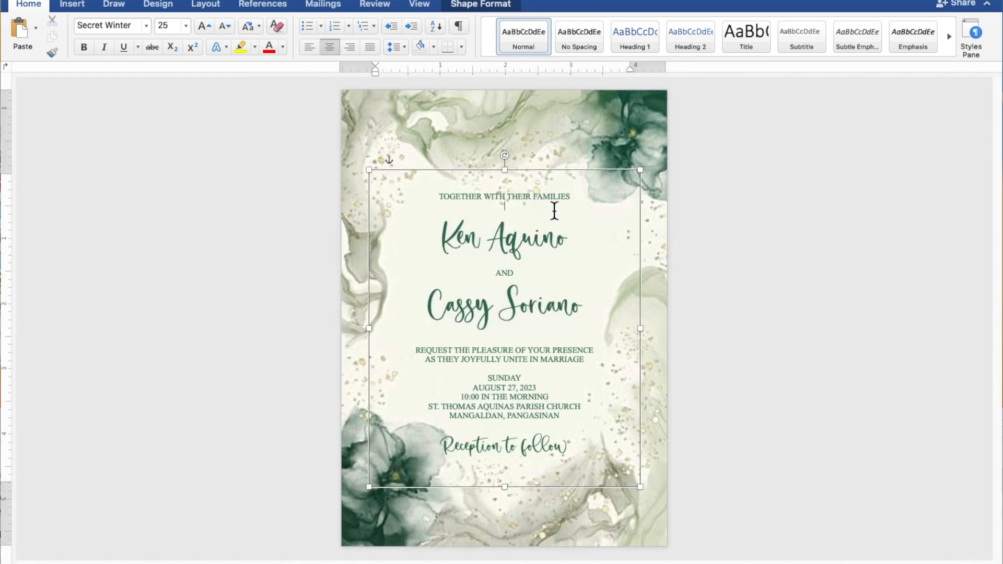
{"action": "key", "text": "Return"}
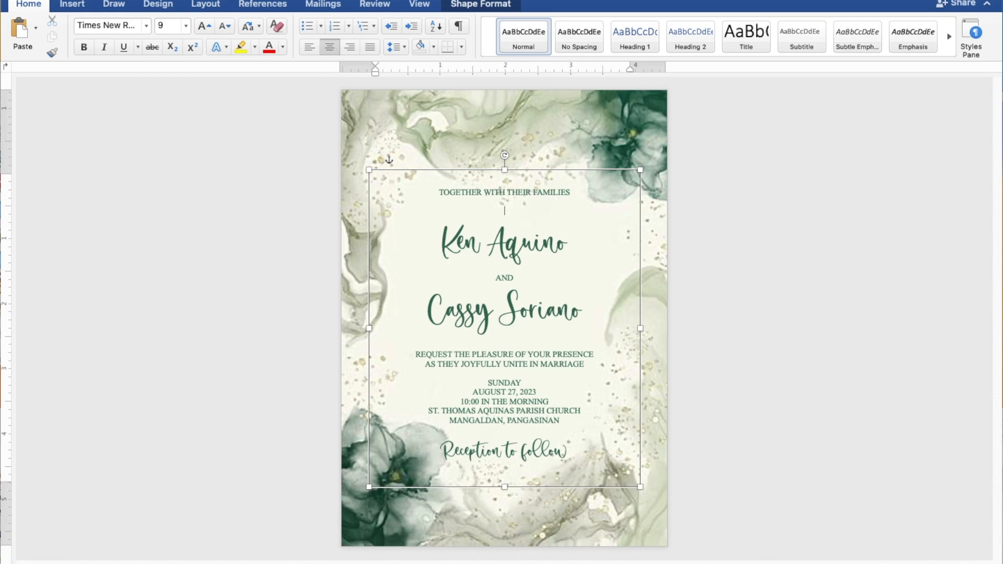
{"action": "left_click", "coordinate": [532, 345]}
{"action": "key", "text": "Return"}
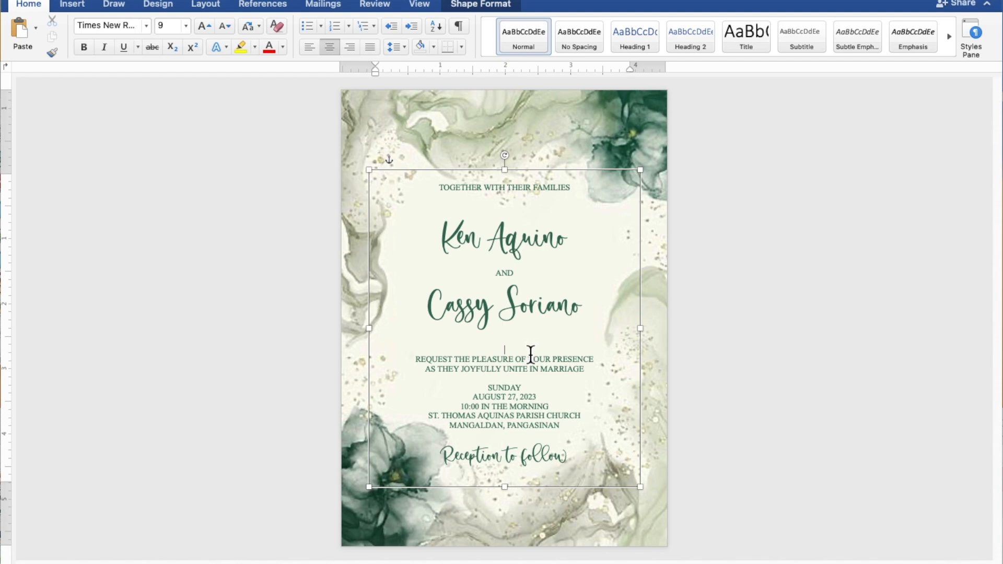
{"action": "left_click", "coordinate": [527, 380]}
{"action": "key", "text": "Return"}
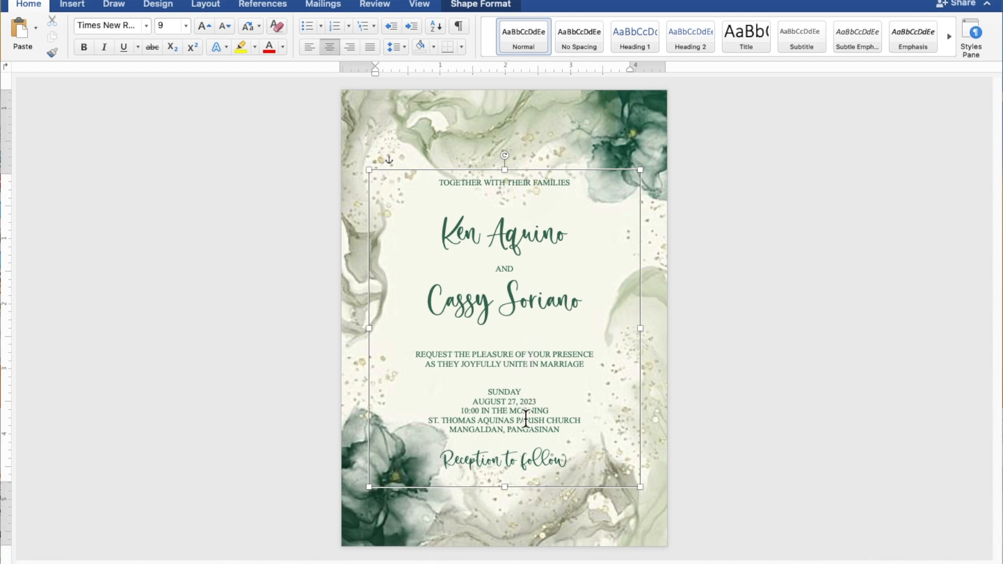
{"action": "left_click", "coordinate": [525, 443]}
{"action": "key", "text": "Return"}
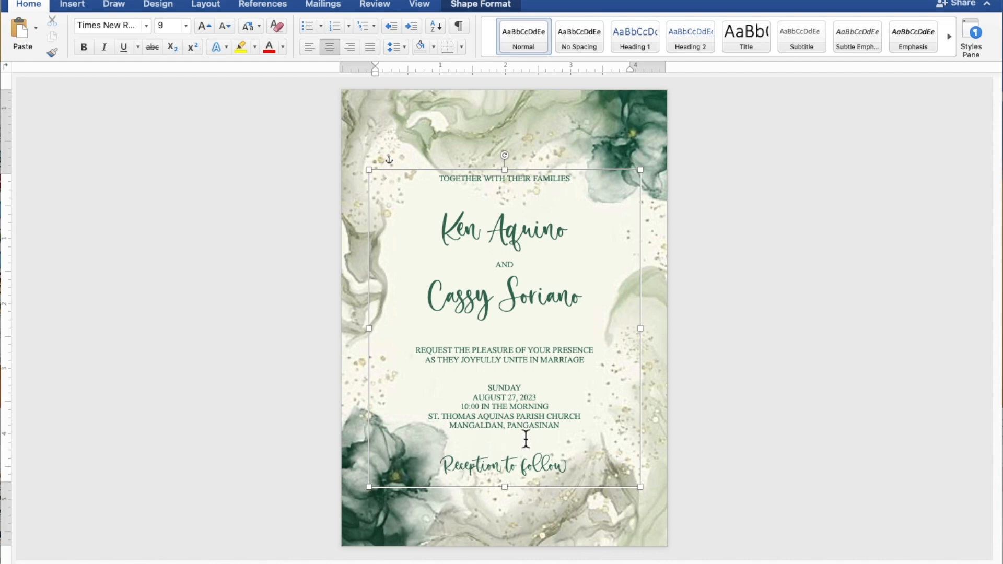
Nudge the whole text box two steps lower on the page, then deselect it
{"action": "left_click", "coordinate": [572, 177]}
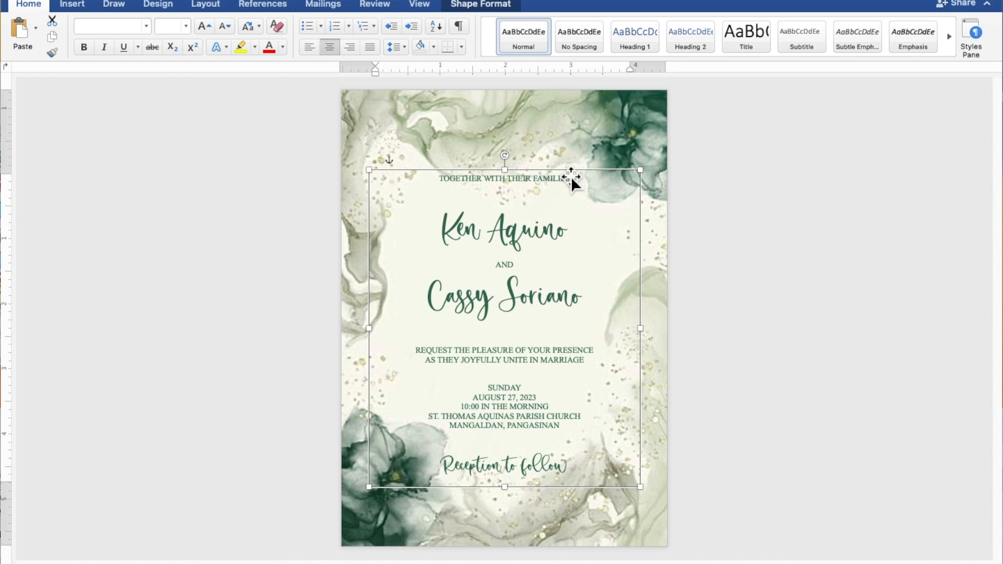
{"action": "key", "text": "Down"}
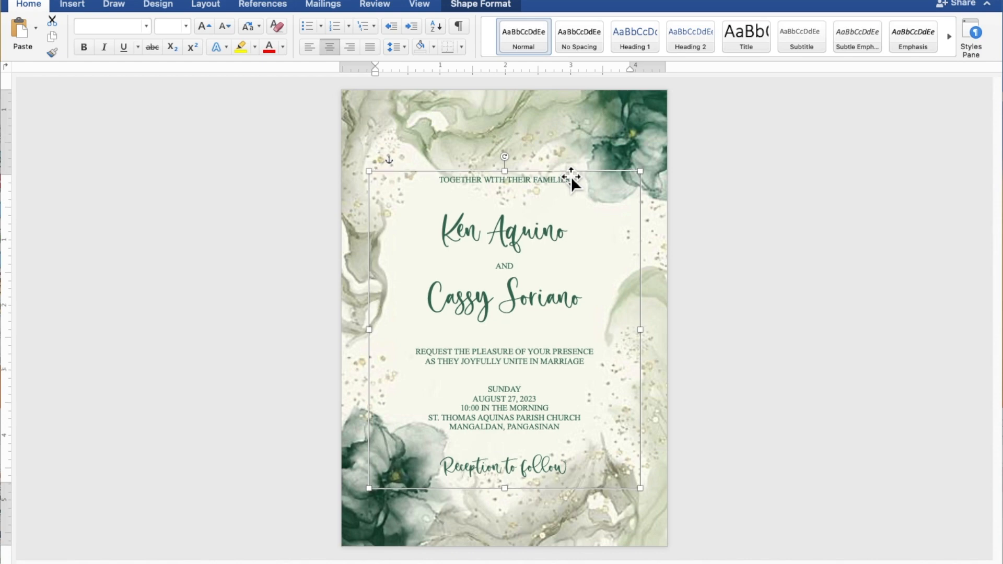
{"action": "key", "text": "Down"}
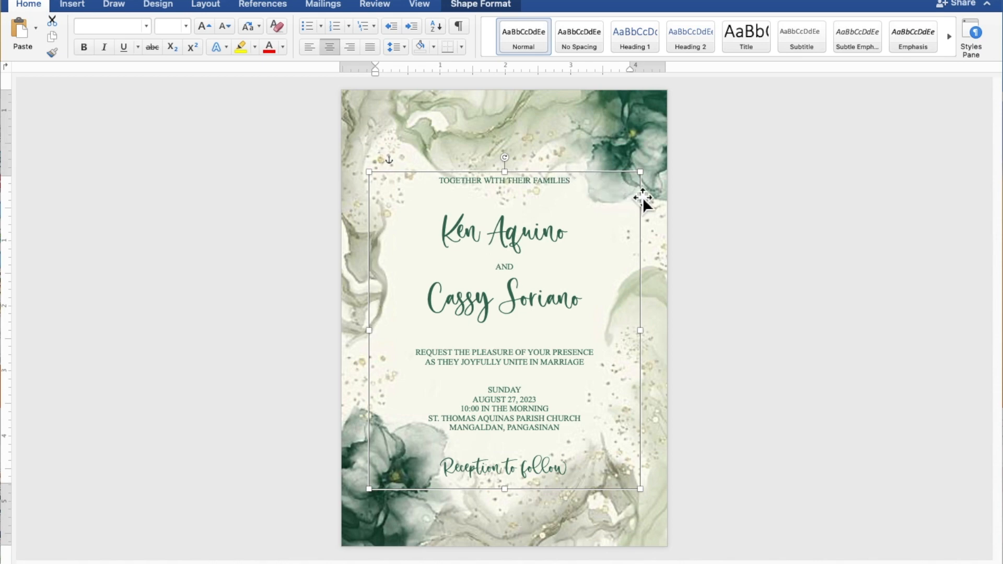
{"action": "left_click", "coordinate": [875, 241]}
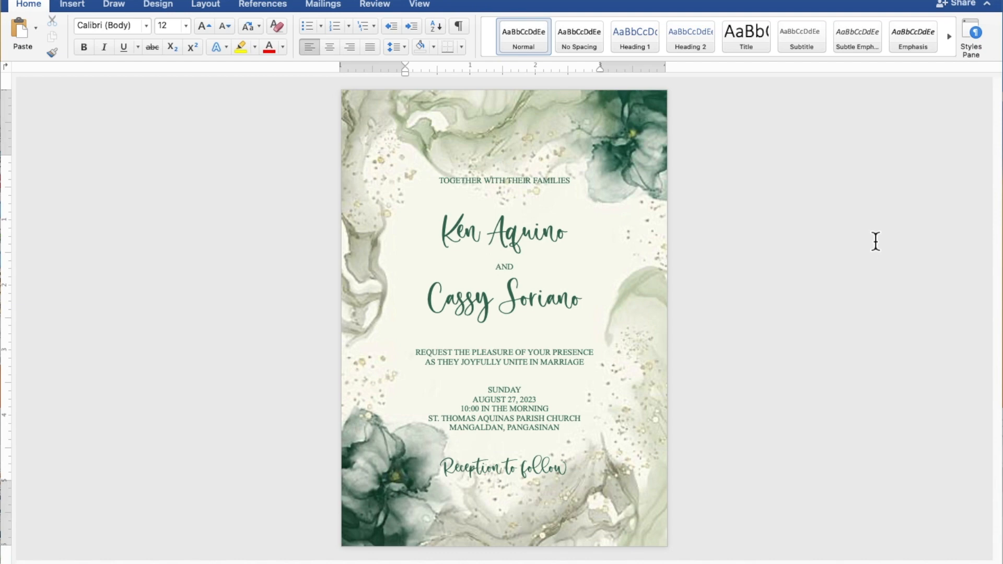